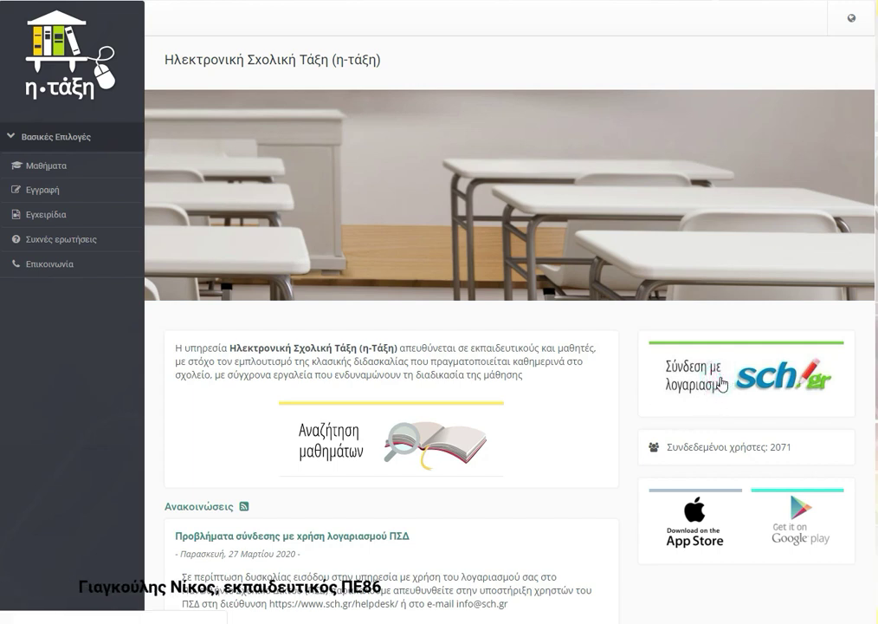
Step: Sign in with the sch.gr account and open the course "Πληροφορική (Τ.Π.Ε) Ε + ΣΤ Τάξεις"
left_click(722, 383)
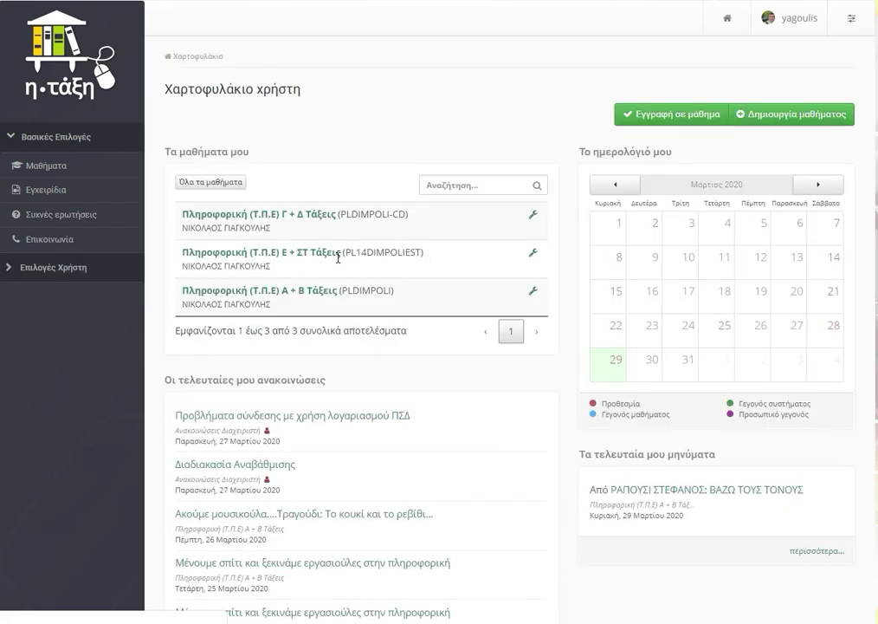
left_click(273, 255)
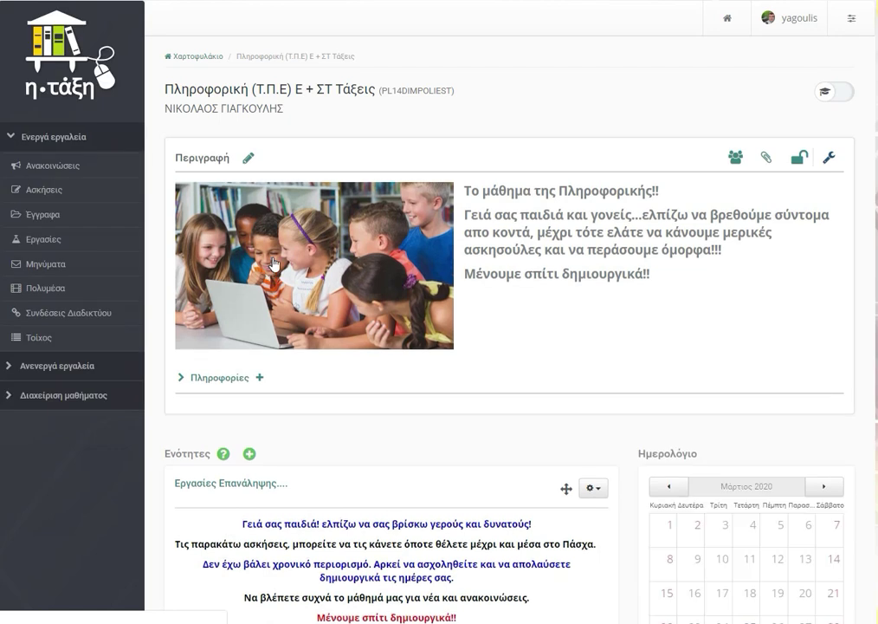
Step: Look through the course's units and open the first one, "1η Ενότητα- Επανάληψη", to view its materials
scroll(273, 262, "down", 5)
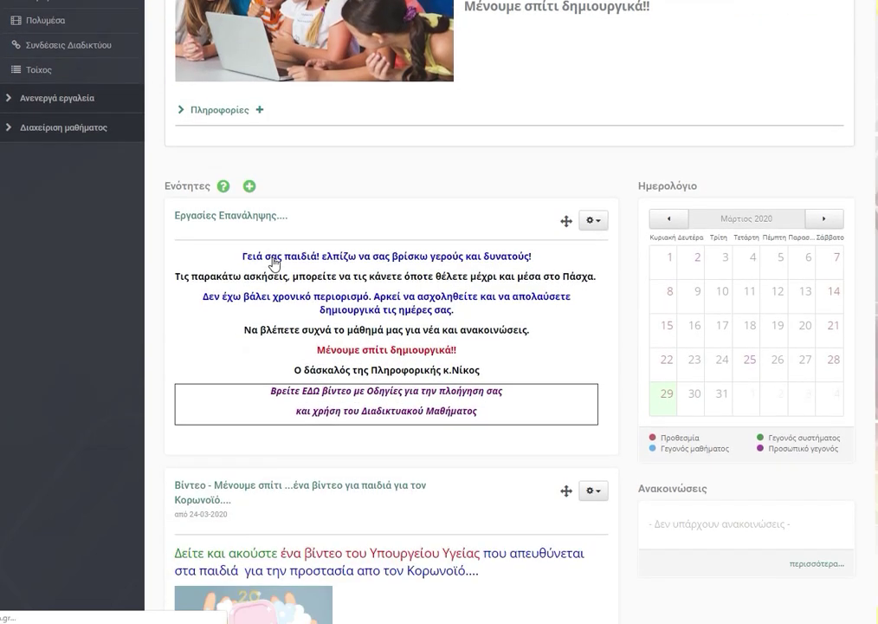
scroll(273, 264, "down", 1)
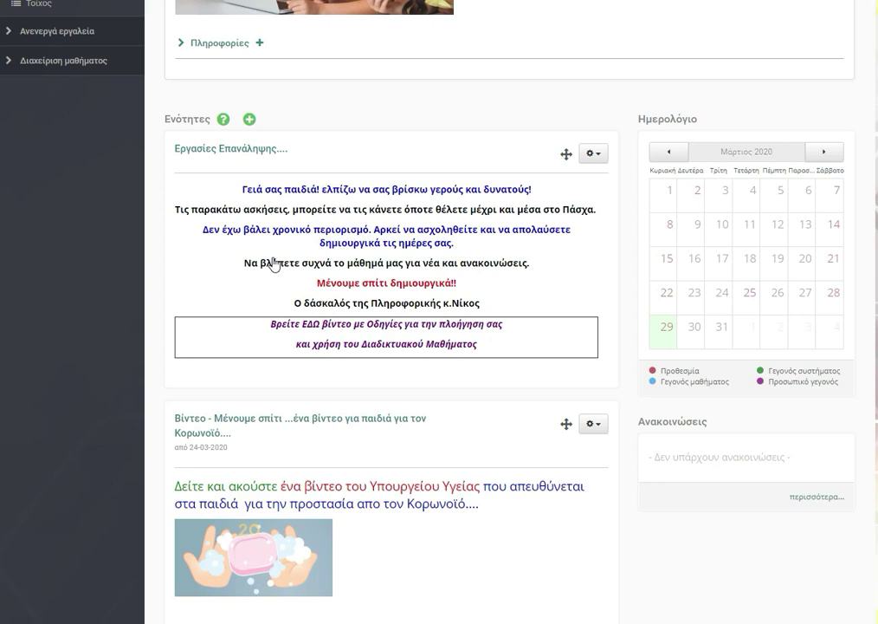
scroll(272, 263, "down", 6)
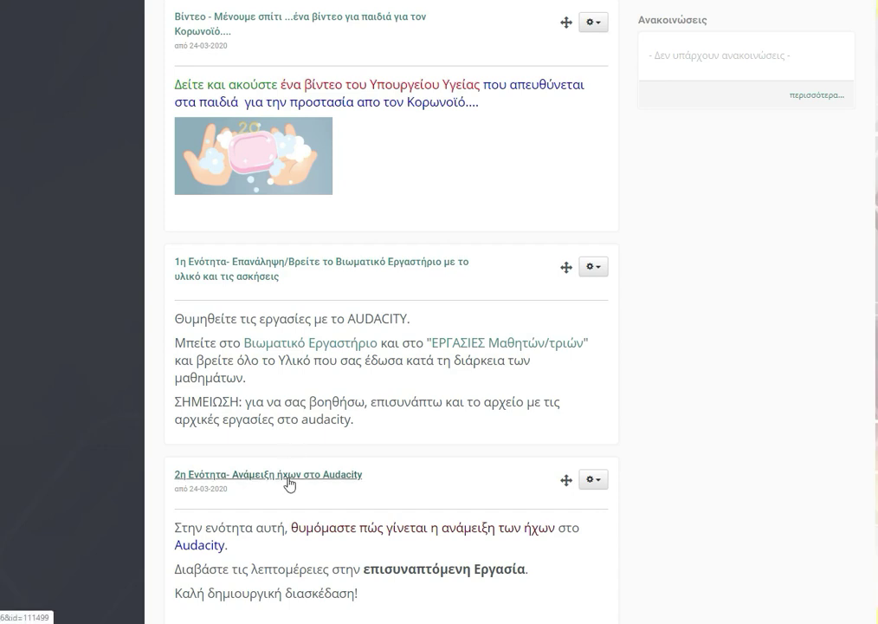
scroll(290, 484, "down", 2)
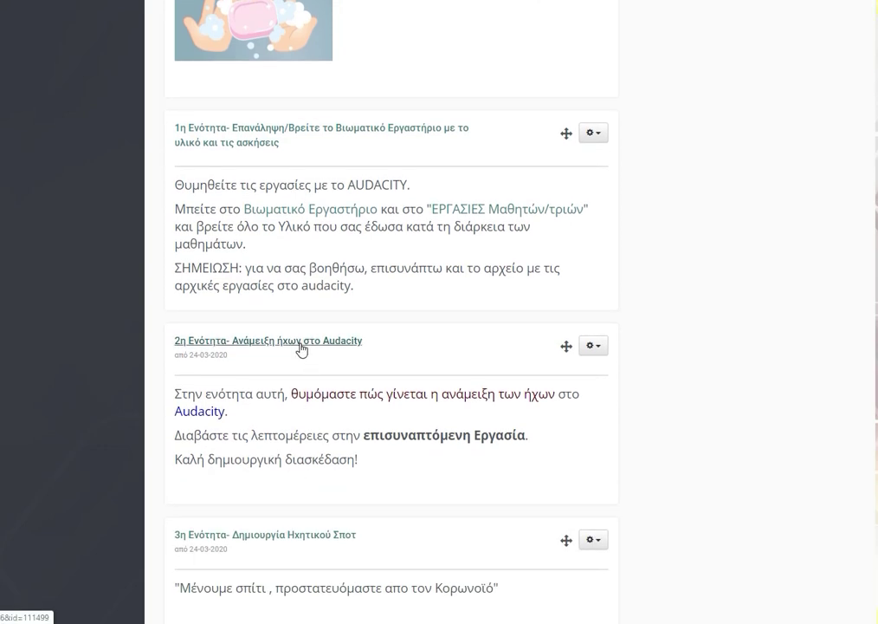
scroll(300, 348, "up", 2)
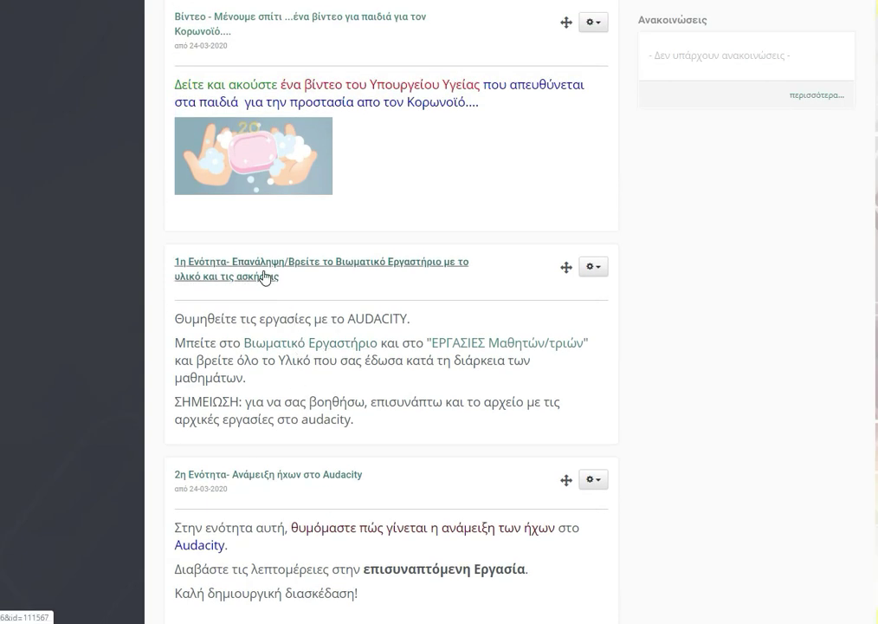
left_click(264, 276)
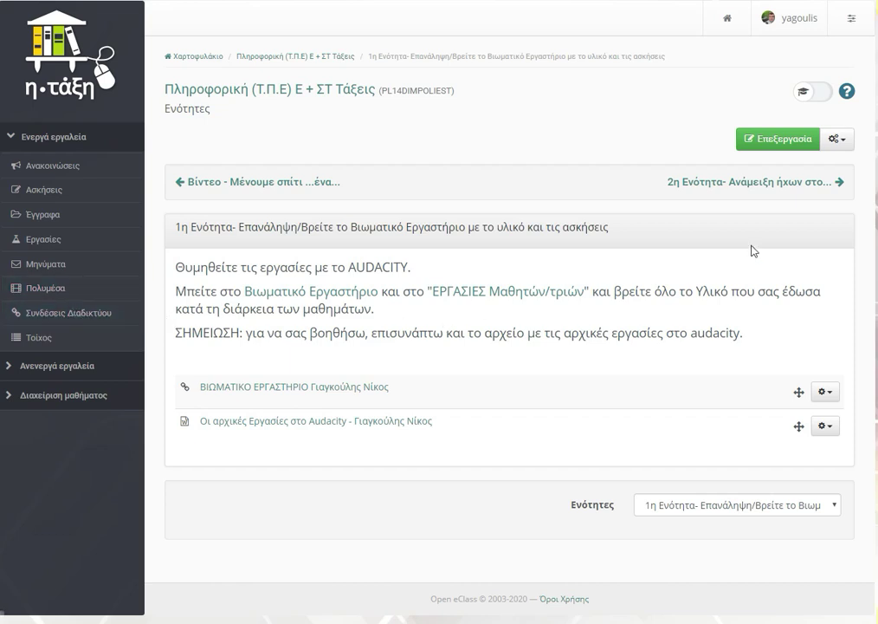
Step: Go on to the second unit and open its assignment "2η Εργασία - Ανάμειξη ήχων στο Audacity" to review the details
left_click(774, 183)
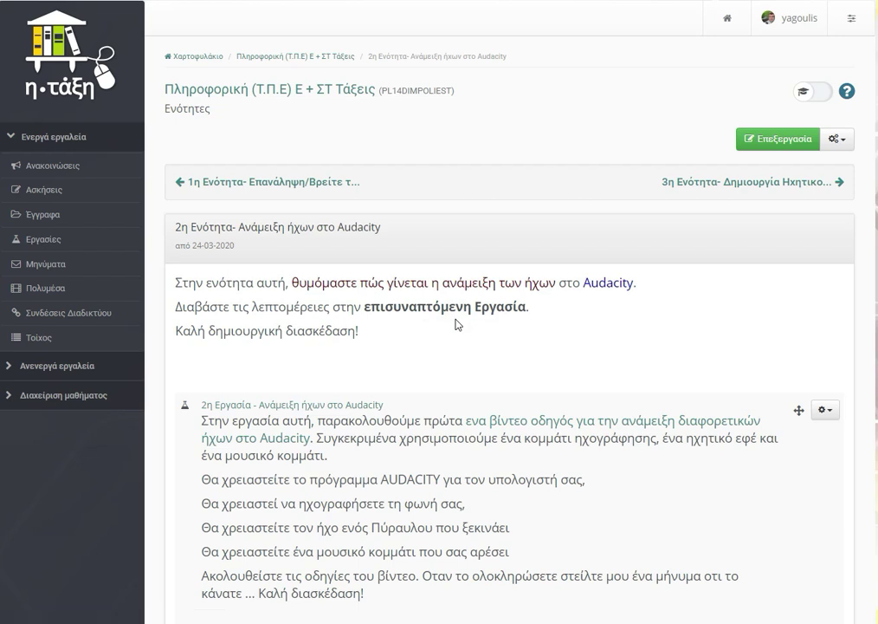
scroll(457, 325, "down", 1)
scroll(457, 325, "down", 1)
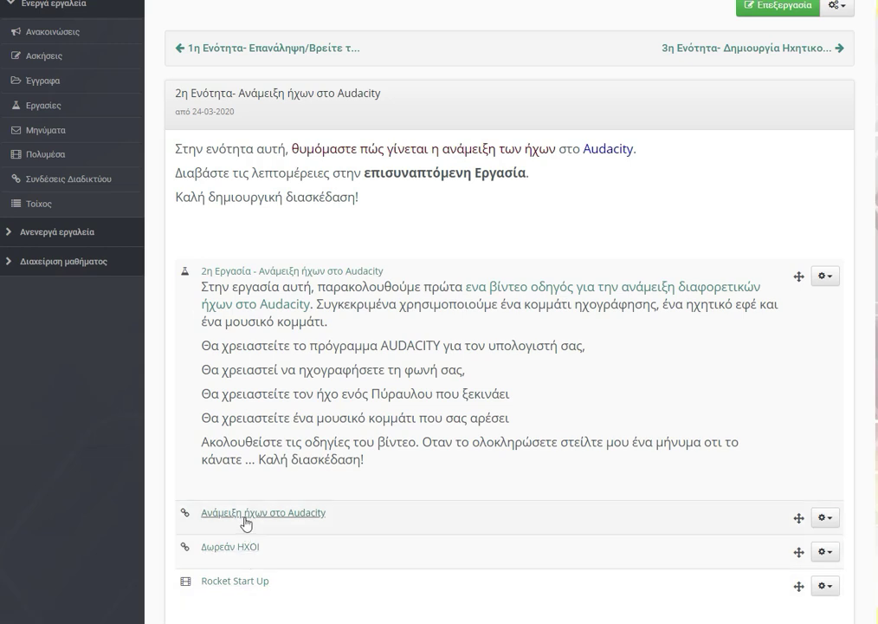
left_click(276, 274)
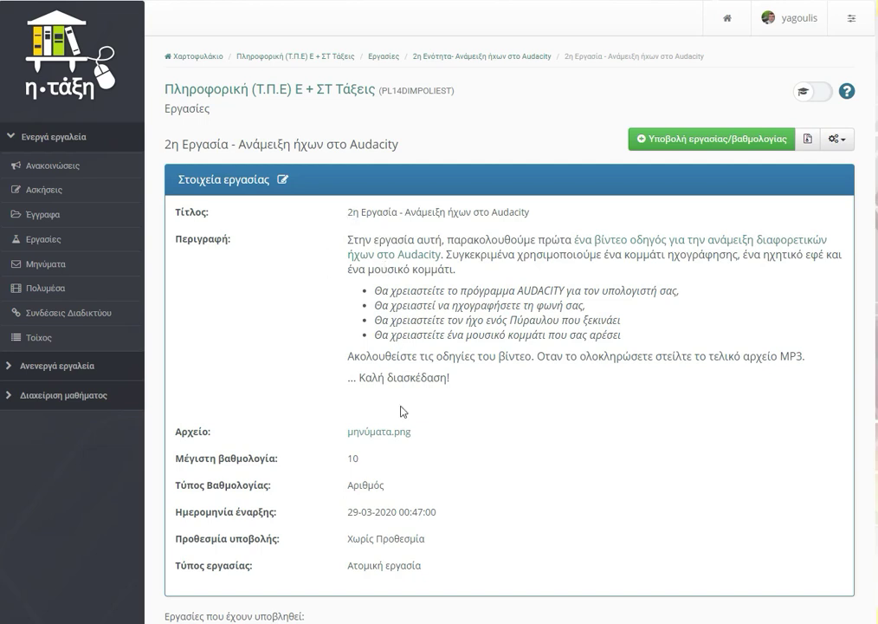
scroll(401, 411, "down", 3)
scroll(401, 411, "up", 2)
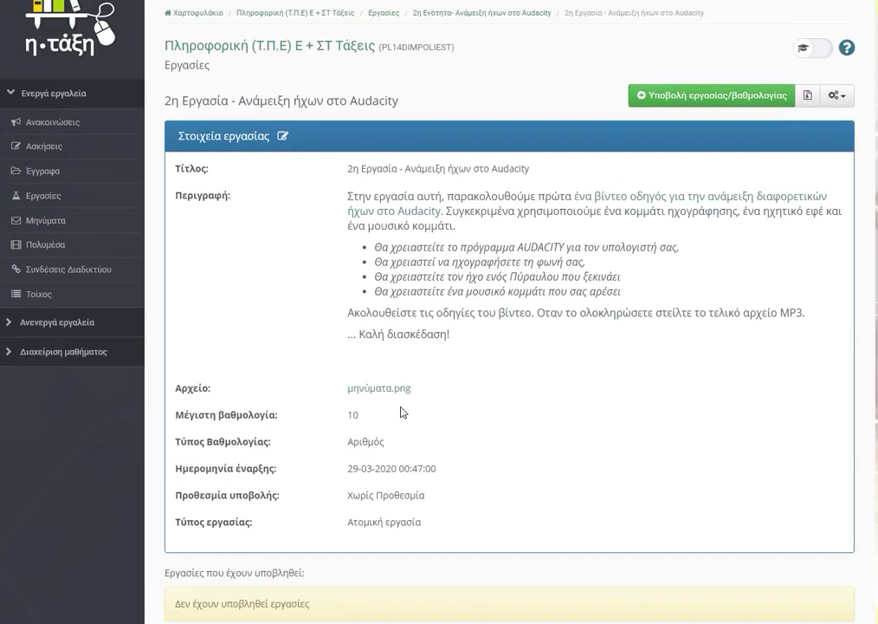
scroll(401, 412, "up", 1)
Step: Preview the assignment's submission form and file picker in student view without choosing a file, and return to teacher view
left_click(821, 92)
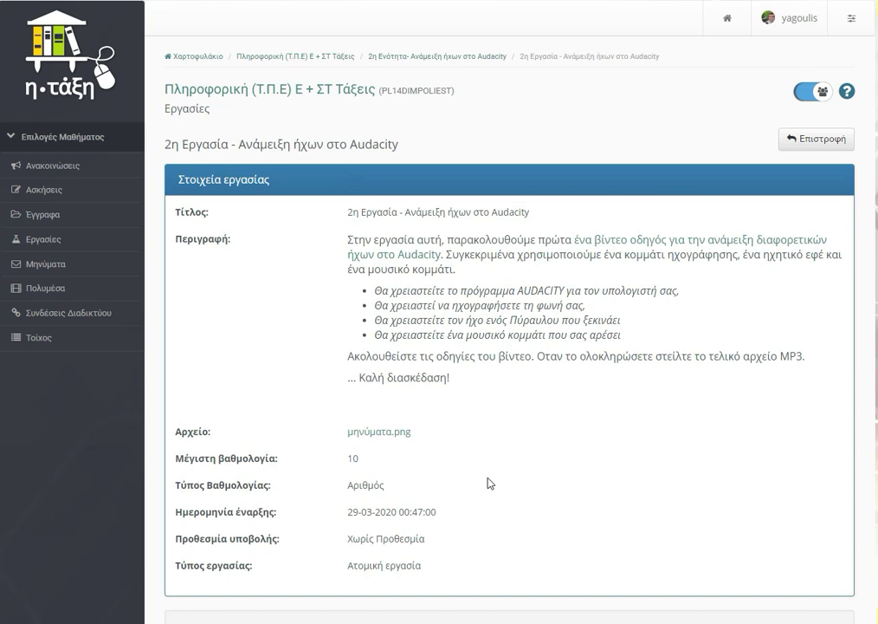
scroll(386, 373, "down", 1)
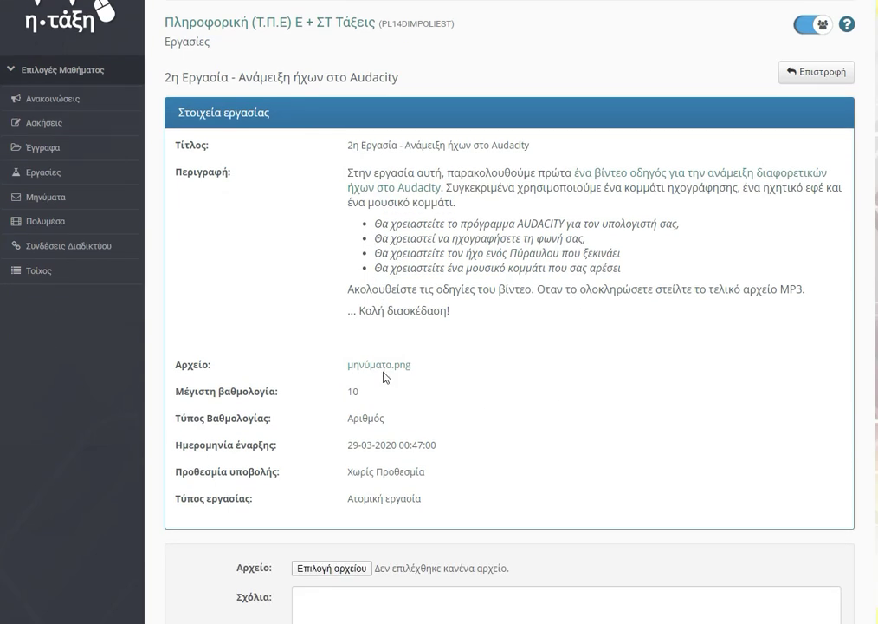
scroll(386, 376, "down", 2)
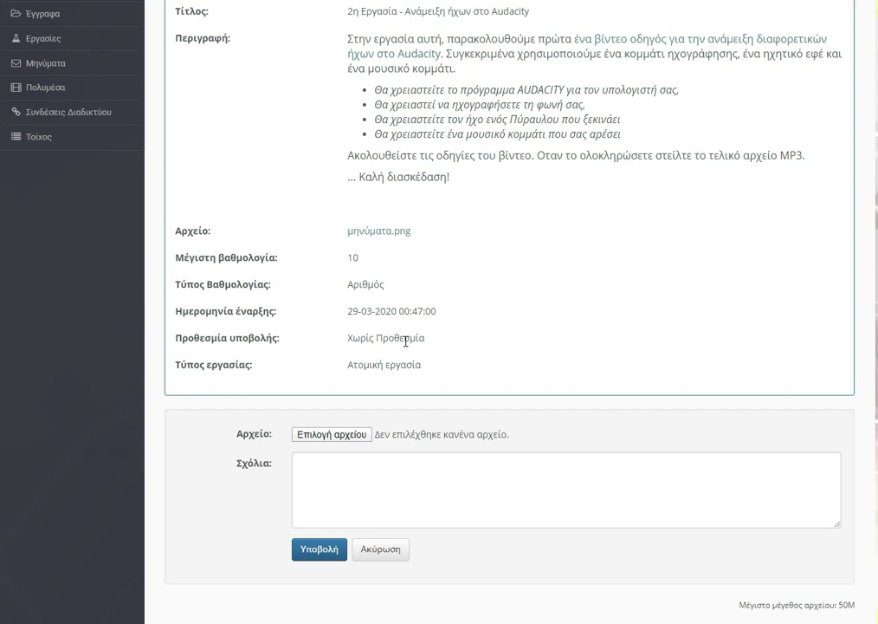
left_click(346, 437)
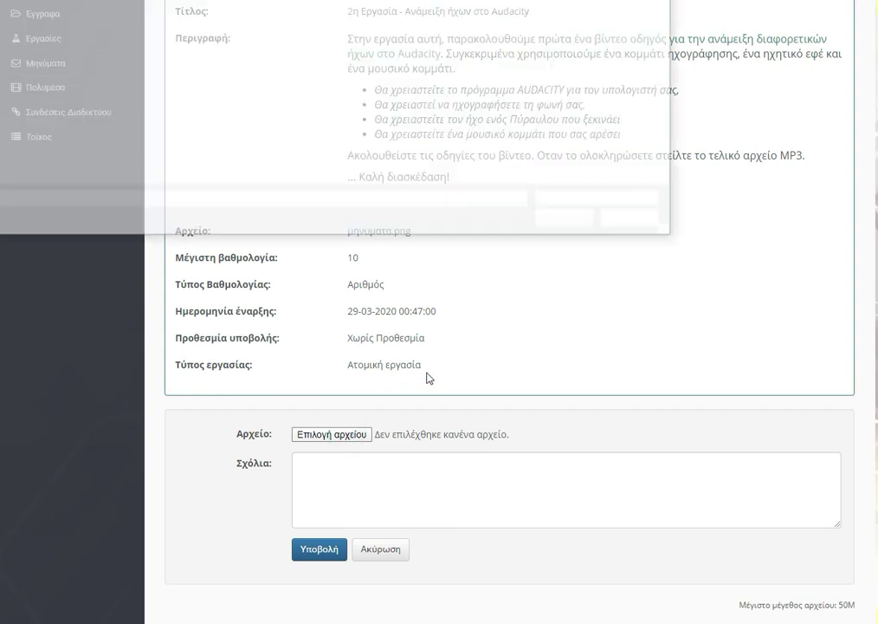
left_click(637, 222)
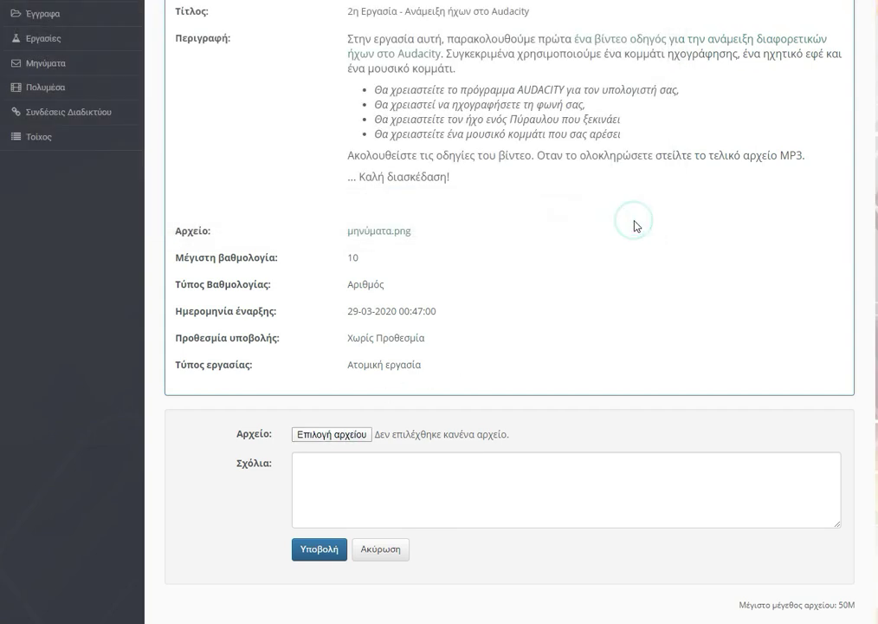
left_click(333, 549)
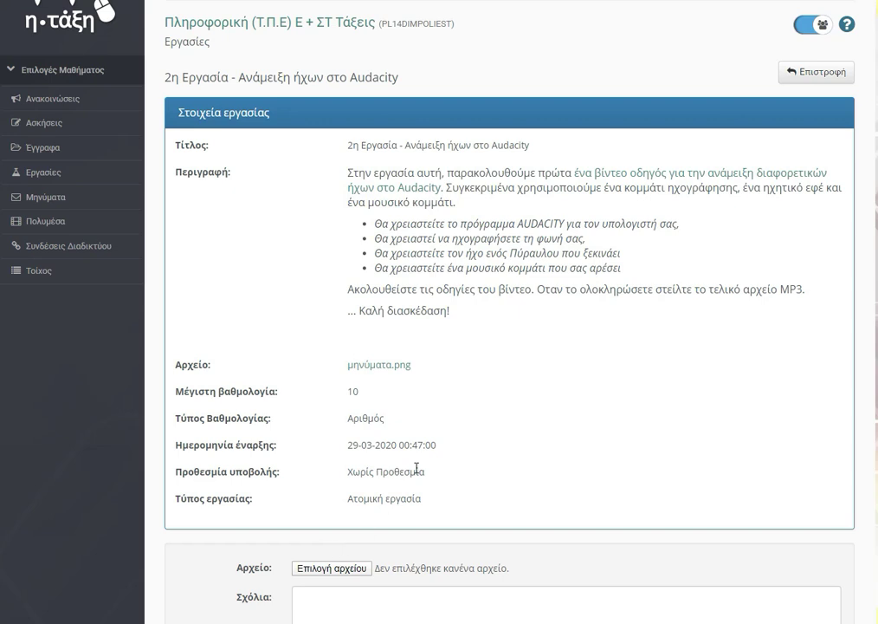
left_click(807, 26)
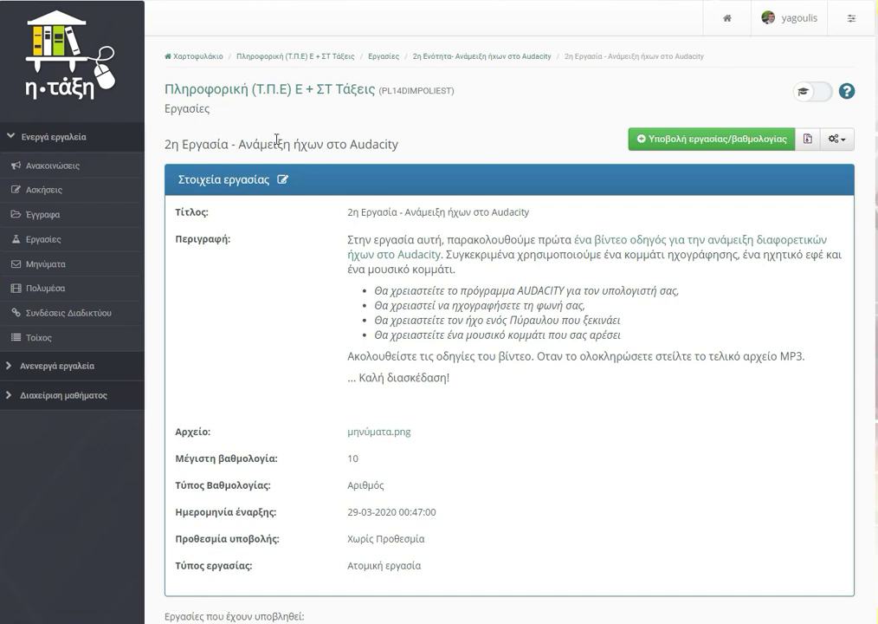
Step: Go back to the course home page and start a new unit titled "5-Ενότητα"
left_click(211, 90)
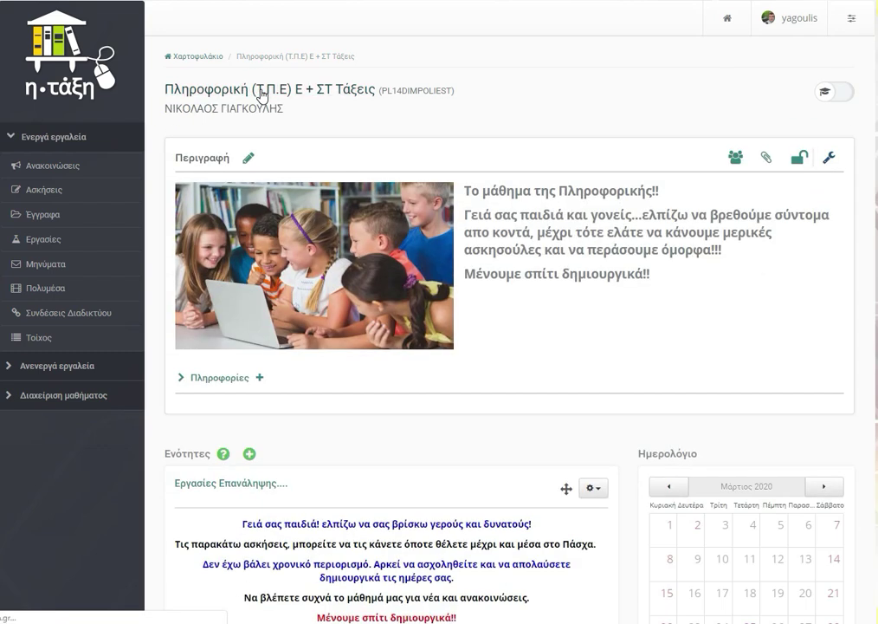
left_click(249, 454)
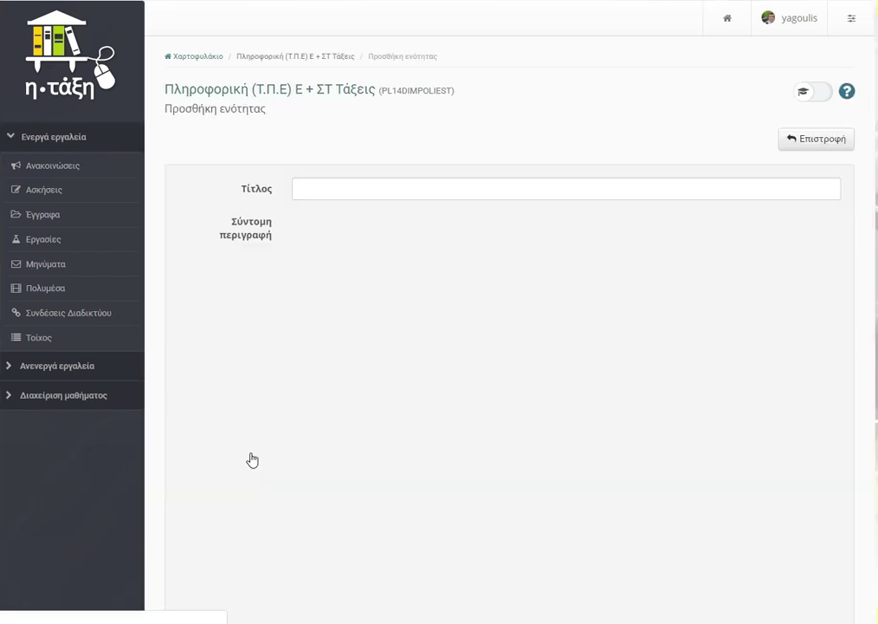
left_click(320, 187)
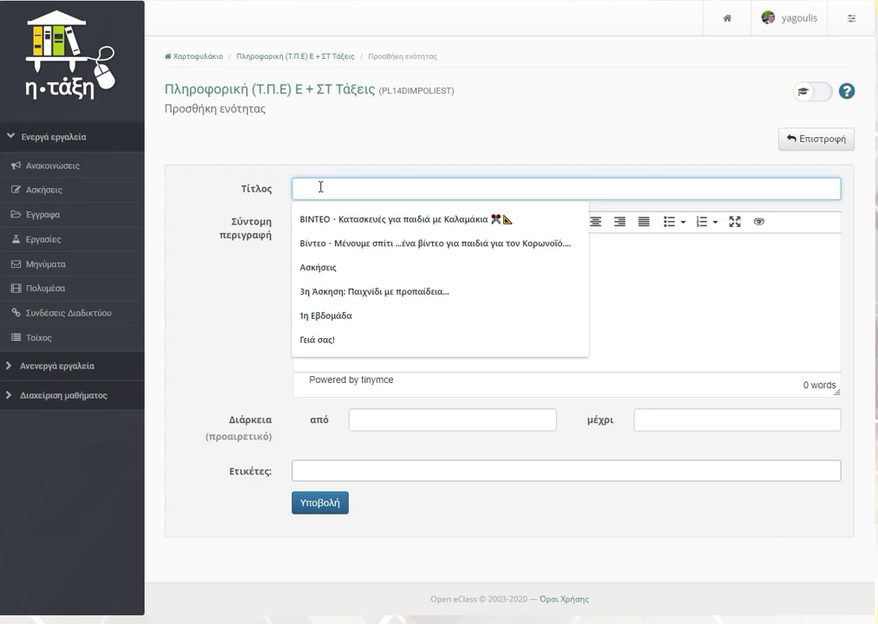
type("5-")
type("En")
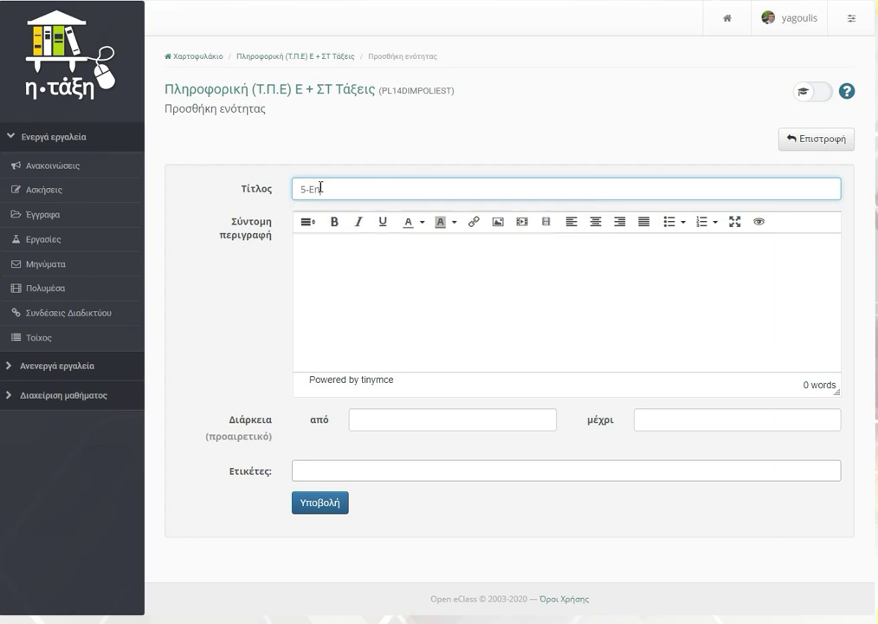
type("Ενότητα")
Step: Enter the unit's short description "Στην ενότητα αυτή θα δούμε ....."
left_click(337, 262)
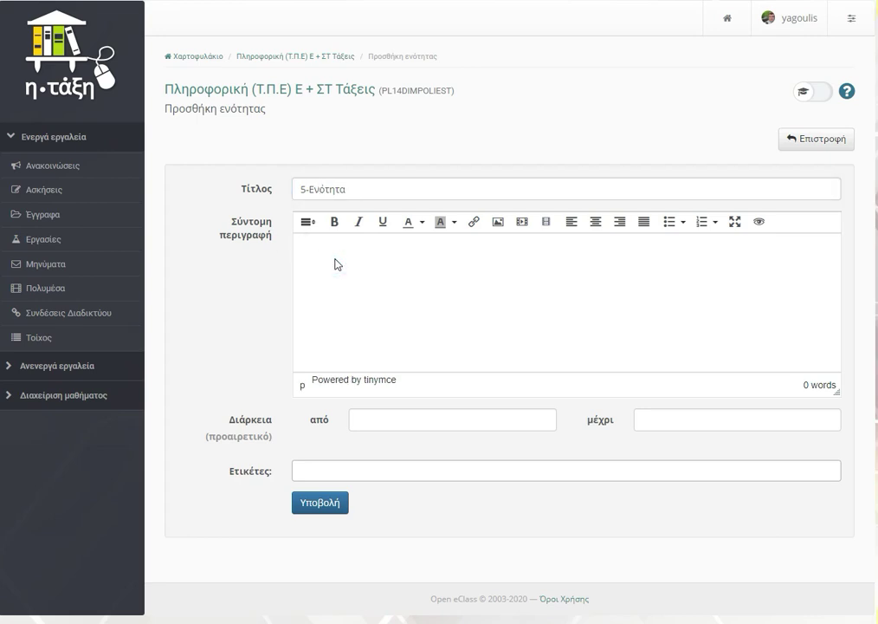
type("Στη")
type("ν ενοτη")
type("ότητα ου")
type("τή θα δούμε .....")
Step: Set the font size of the whole description text to 14pt
left_click(428, 247)
triple_click(308, 245)
left_click(307, 222)
left_click(717, 240)
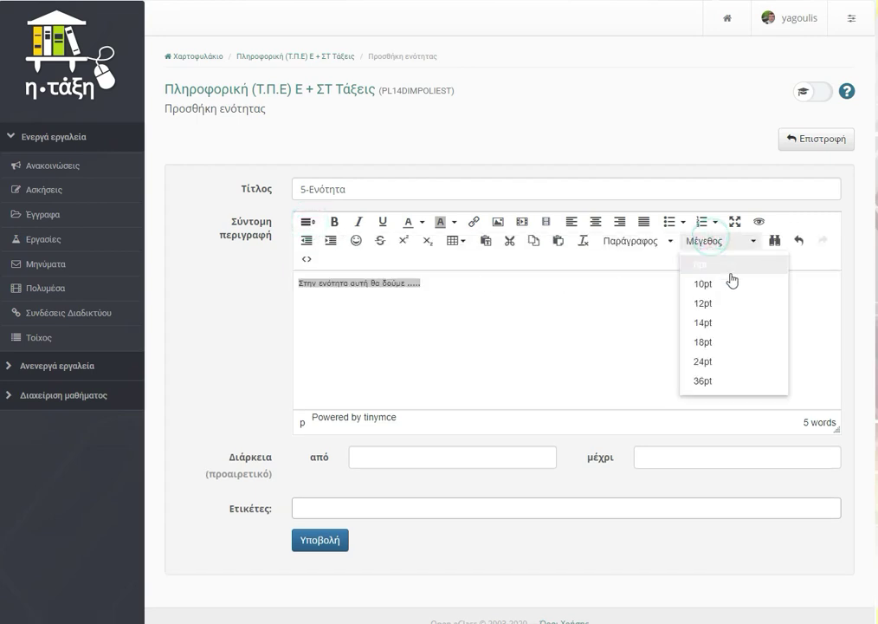
left_click(703, 322)
left_click(374, 287)
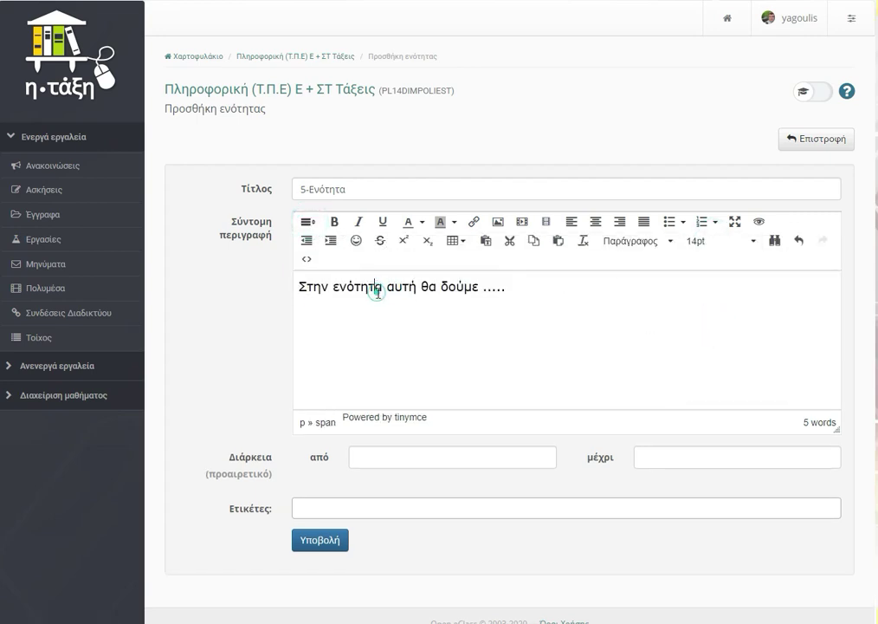
Step: Color the word "ενότητα" in the description red
double_click(347, 286)
left_click(422, 220)
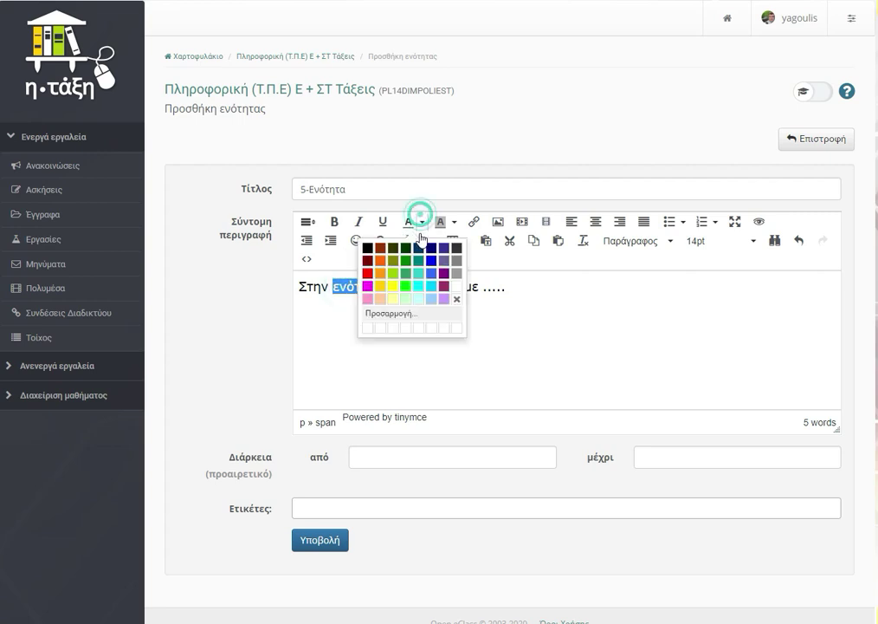
left_click(367, 273)
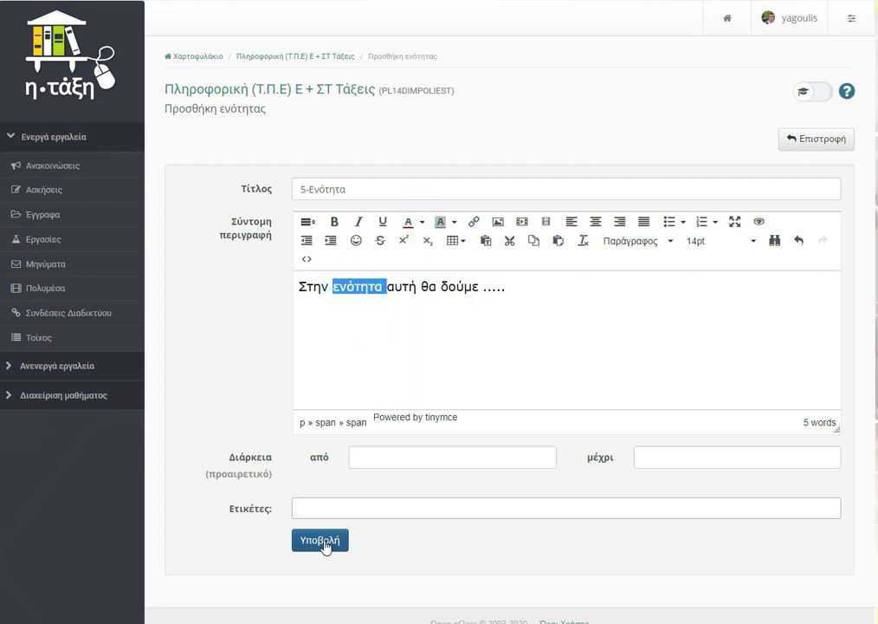
Step: Set the unit's start date to 01-04-2020 and submit the new unit
left_click(362, 459)
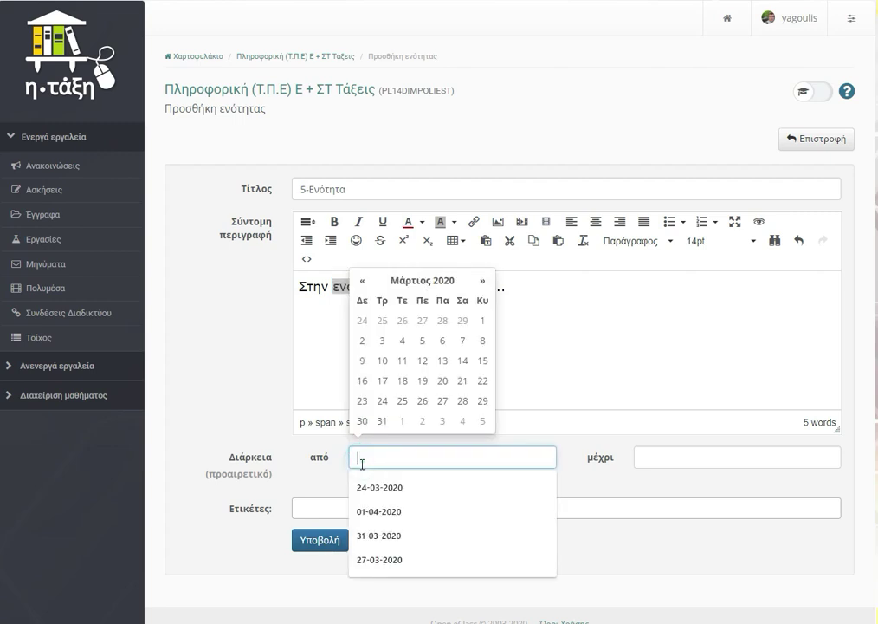
left_click(370, 512)
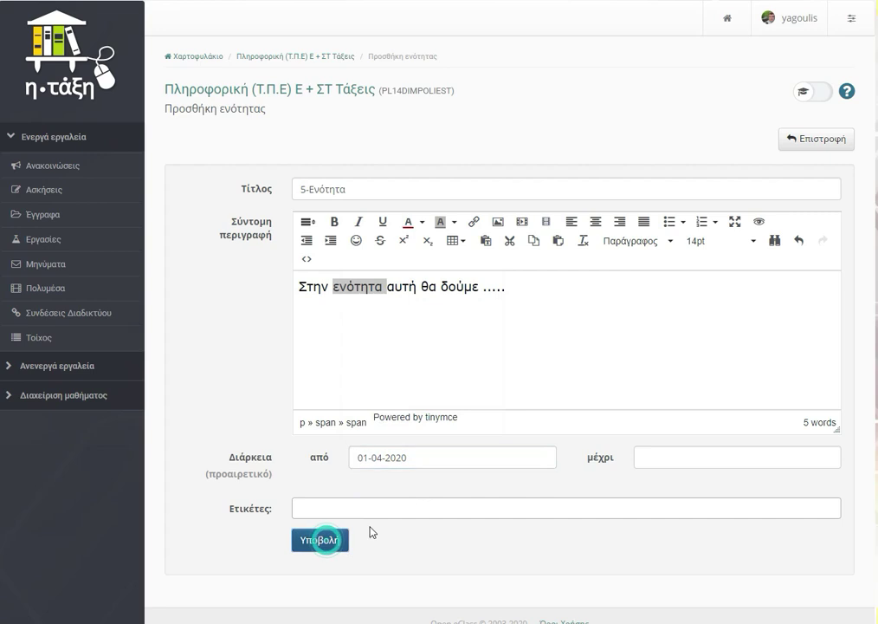
key("Return")
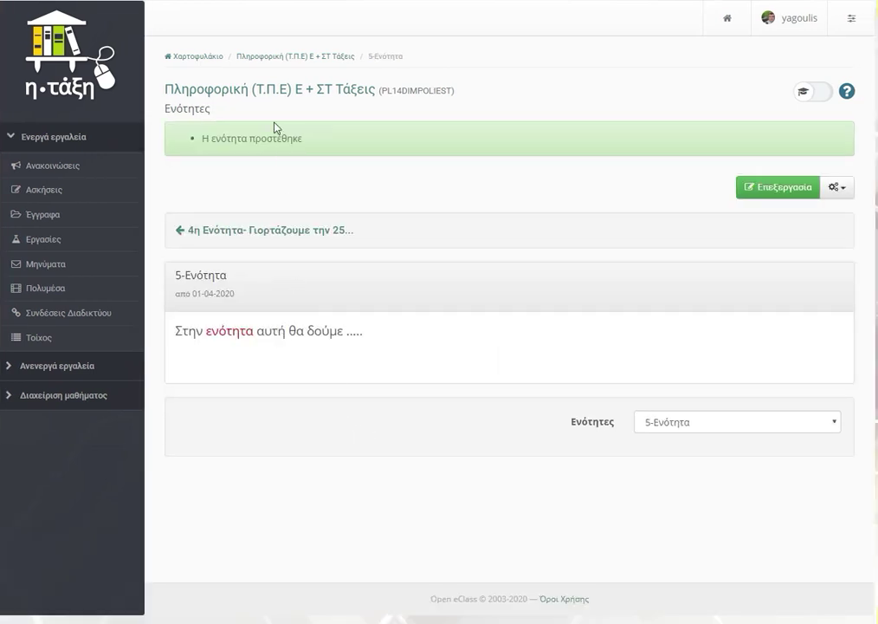
Step: Return to the course home page and check the new unit at the end of the unit list
left_click(268, 97)
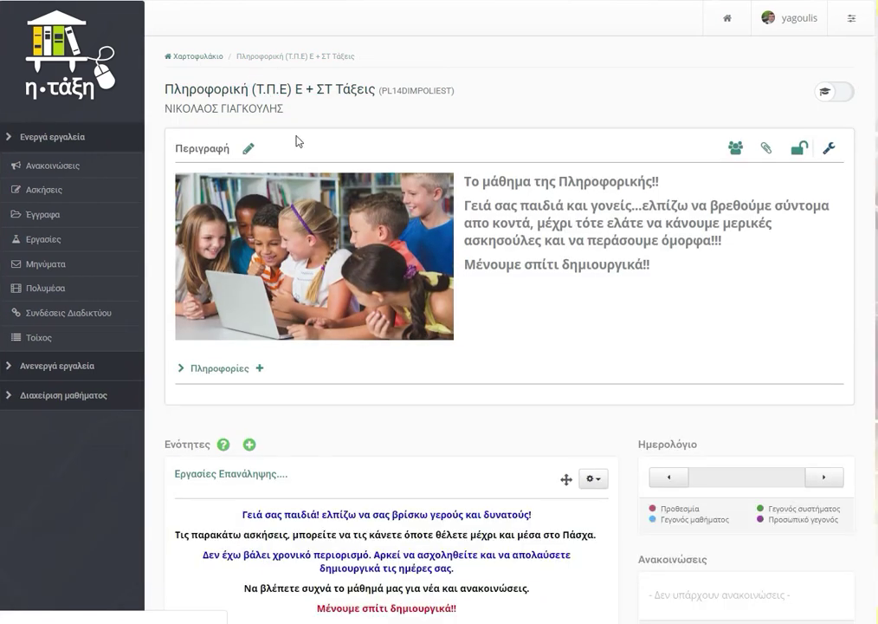
scroll(328, 240, "down", 20)
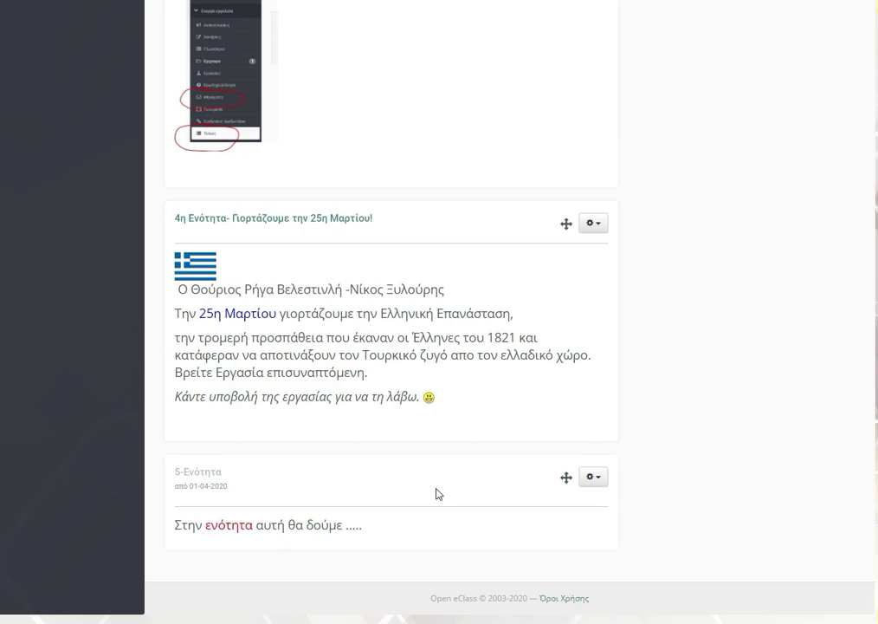
scroll(438, 494, "up", 20)
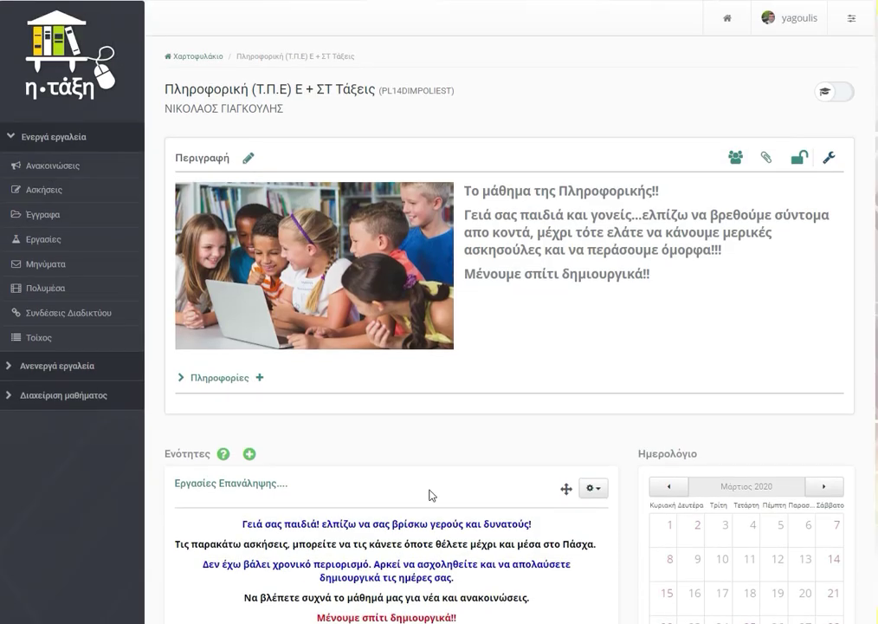
Step: Create a new assignment in the course's assignments tool and title it "Εργασία για την επεξεργασία εικόνας"
left_click(67, 239)
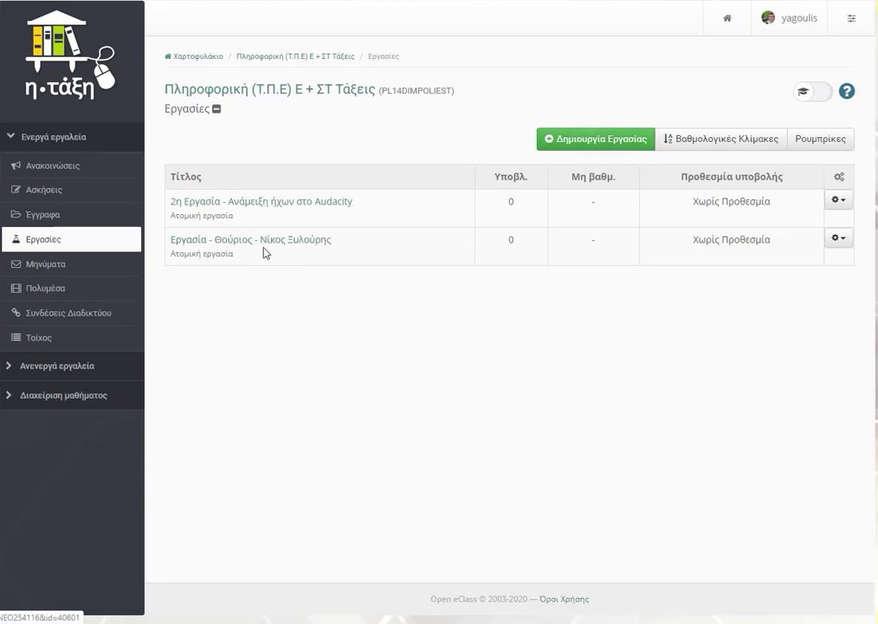
left_click(620, 140)
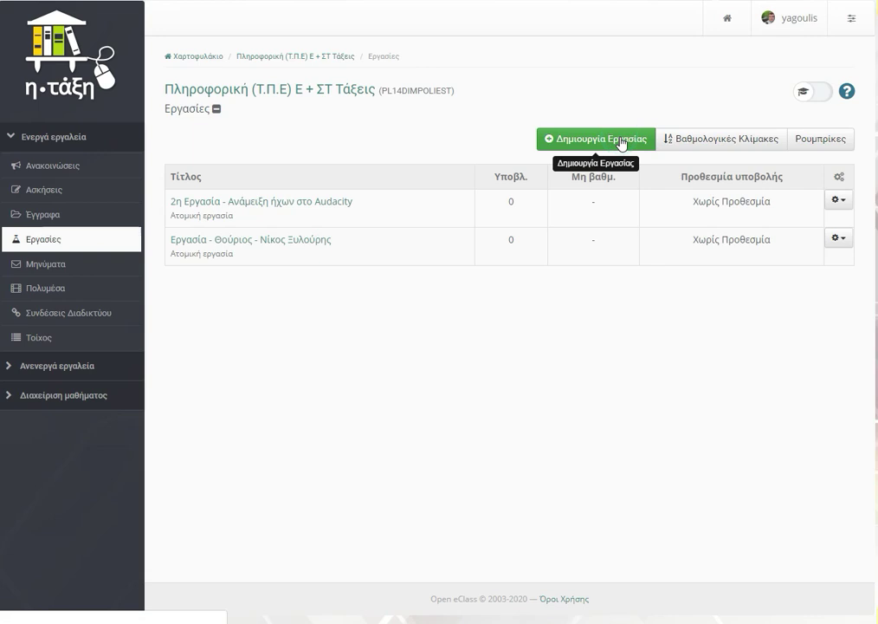
left_click(351, 190)
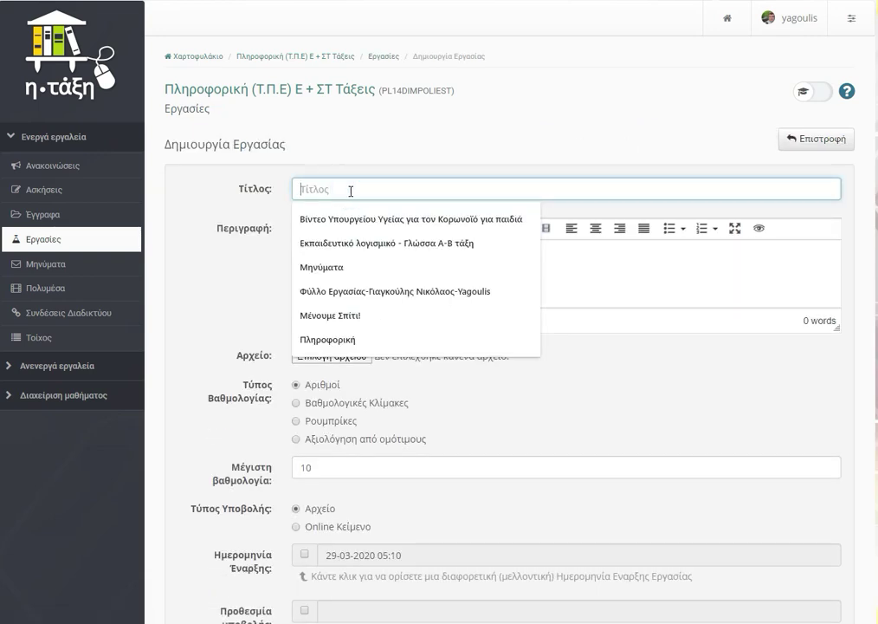
type("Εργασία γι")
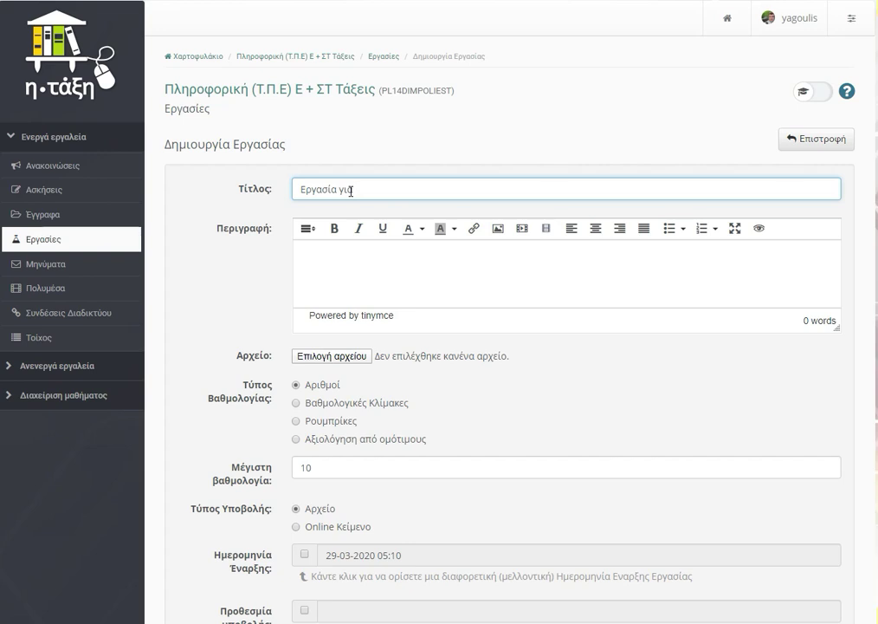
type("α την επεξεργασία εικόνας")
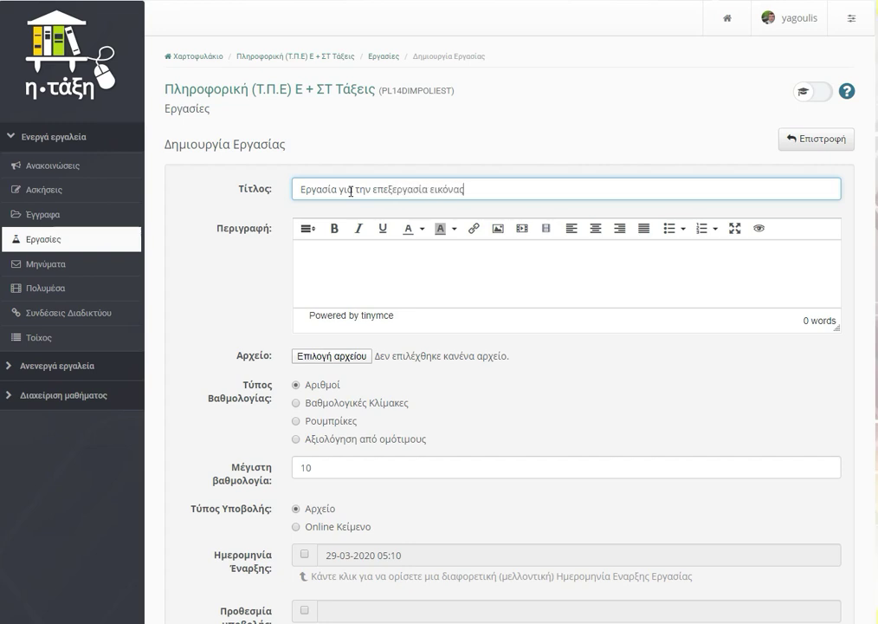
Step: Enter the assignment description "Βρείτε την εικόνα που επισυνάπτω και Αλλάξτε το χρώμα στο Πράσινο, μετατρέψτε το σε Κοκκινο"
key("Tab")
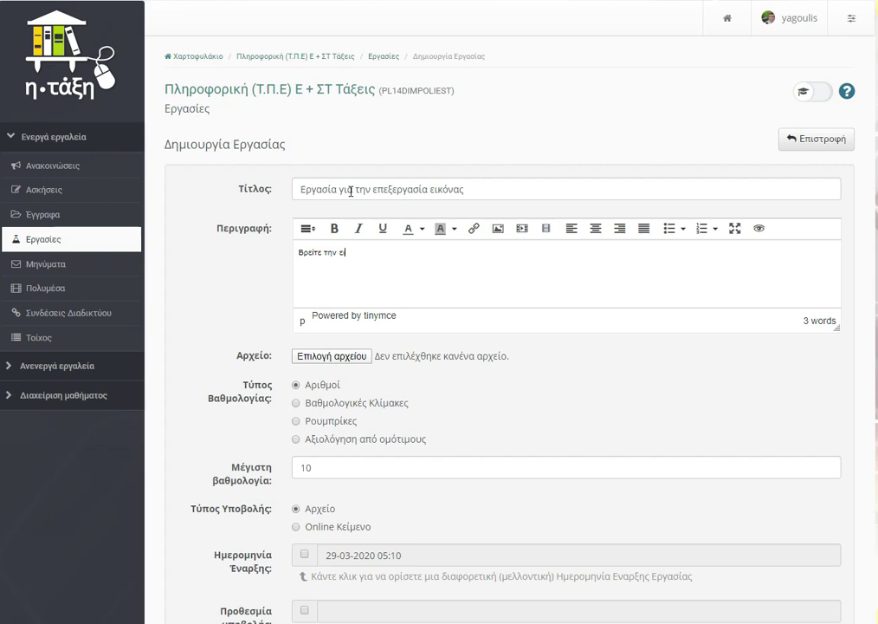
type("που επισυνάπτω και Αλλάξτε το χρώμα στο")
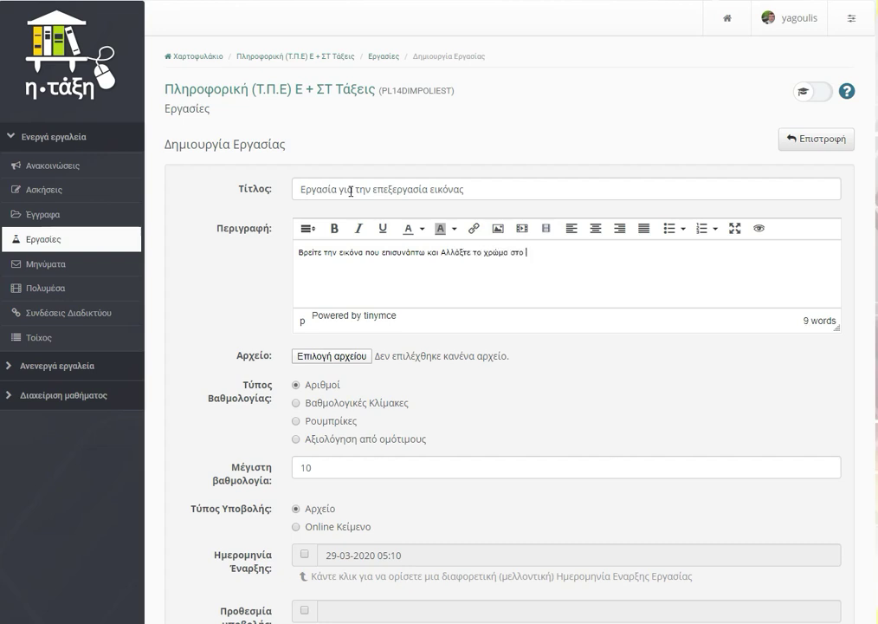
type("ράσινο, μετατρέψτε το σε Κοκκινο")
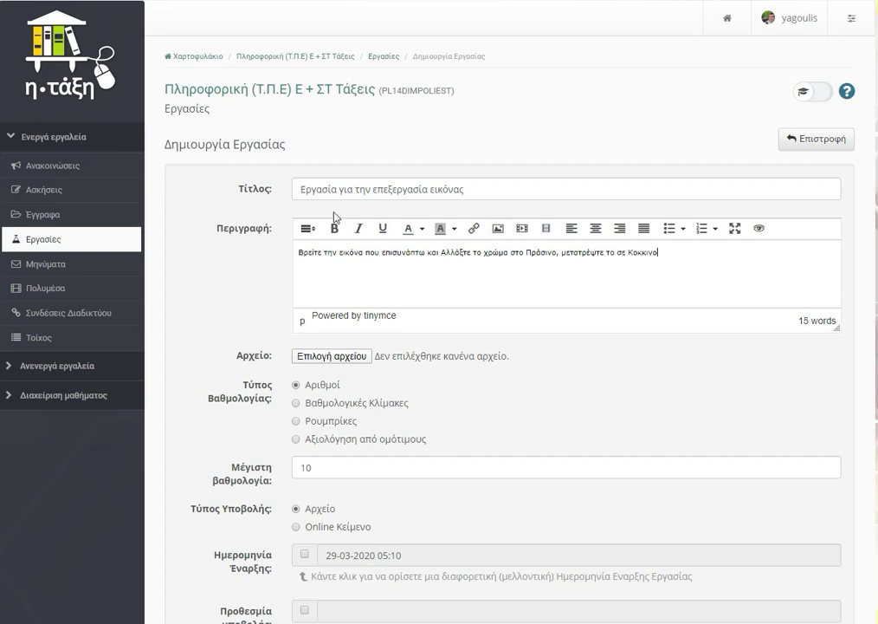
Step: Insert "κάντε τις παρακάτω ενέργειες" after "και" in the description and put the color instruction on a new line numbered "1."
left_click(439, 256)
type("κάντε τις")
type(" παρακάτω ν")
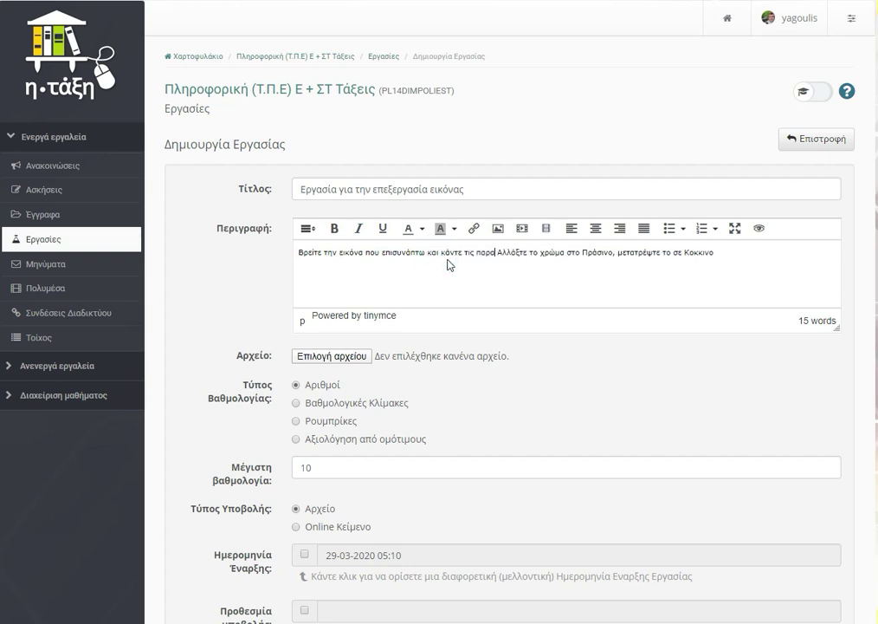
key("BackSpace")
type("ενέργειες")
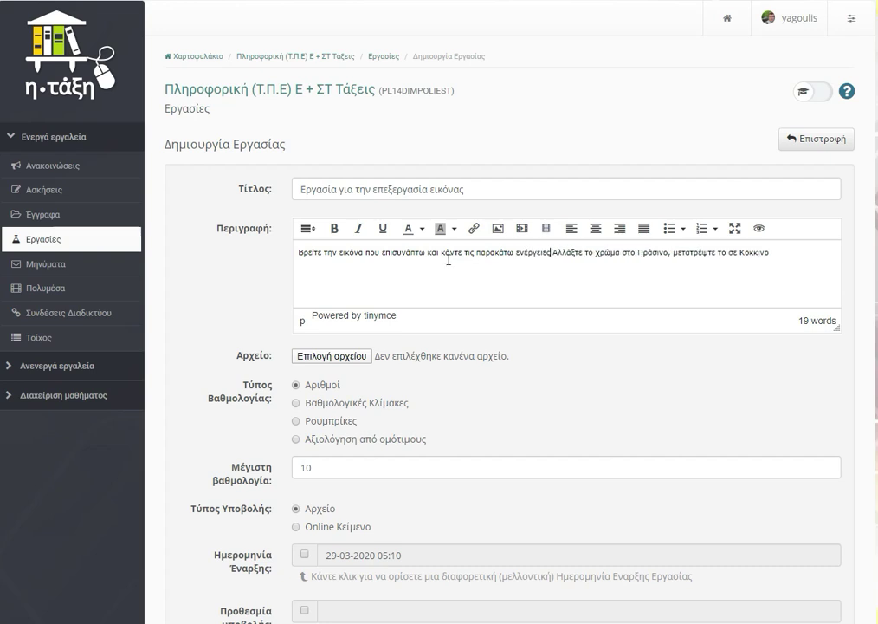
key("Return")
type("1.")
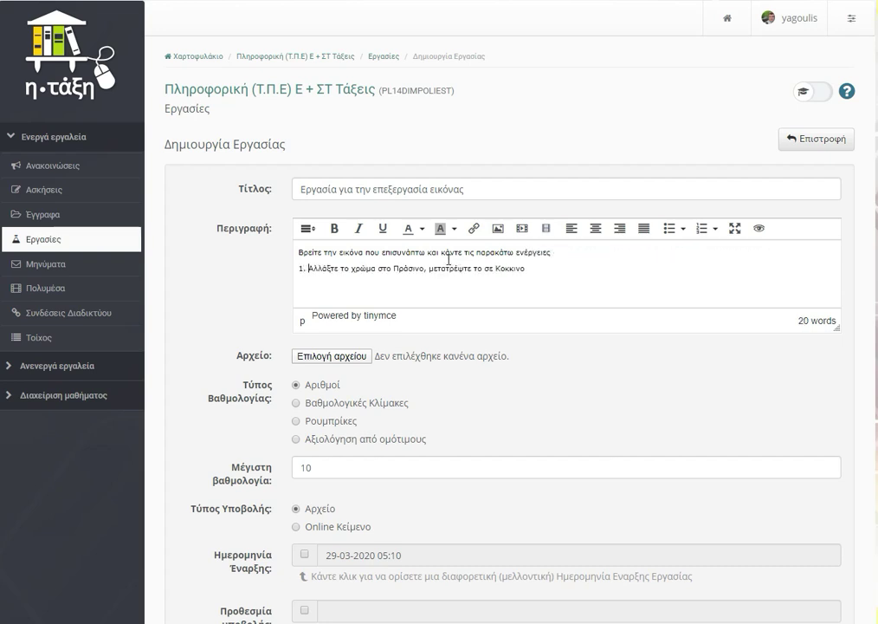
Step: Add a further line to the description reading "2. Αλλάξτε το μέγεθος της εικόνας στο 70% της αρχικής"
left_click(530, 269)
type("2. Αλλάξτε το μέγεθος της εικόνας")
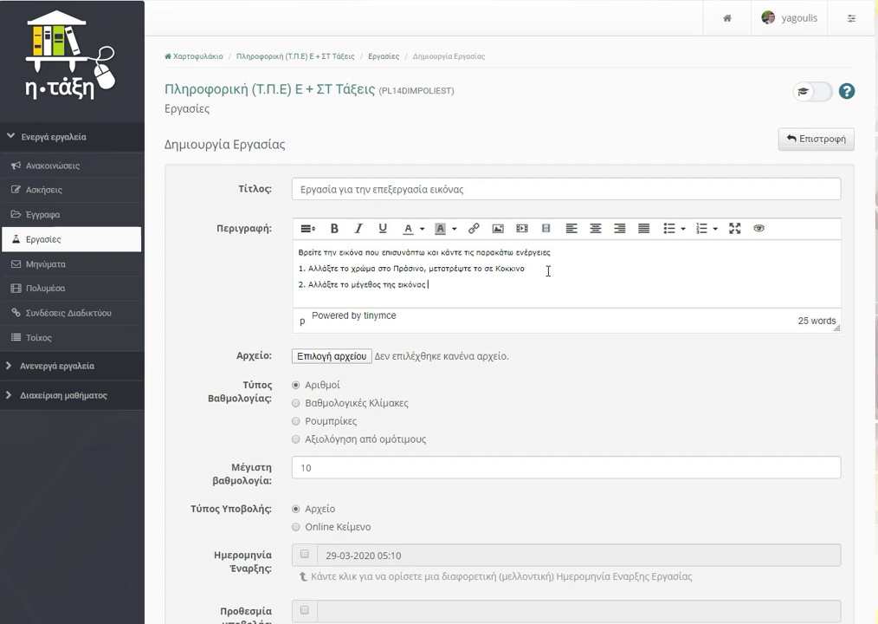
type("70% της αρχικής")
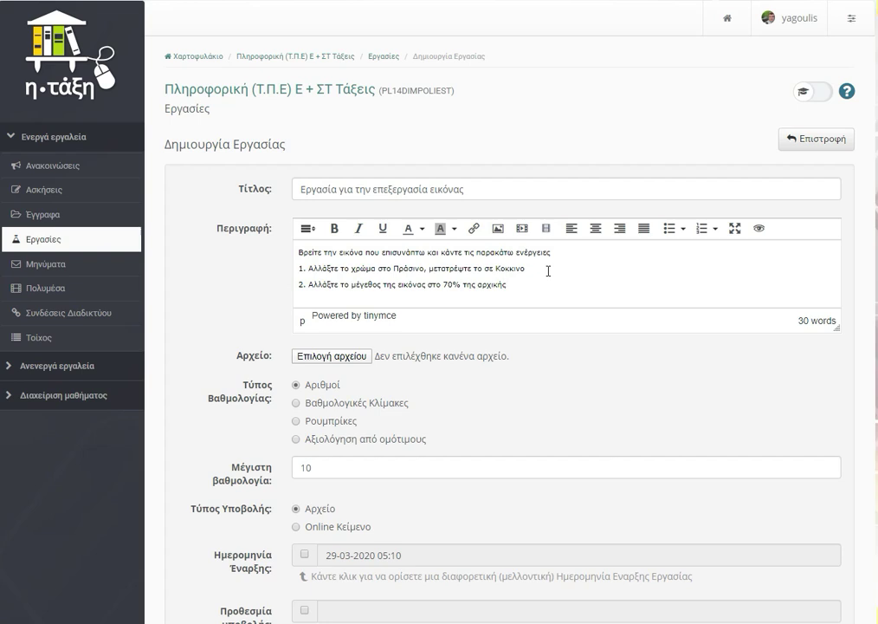
Step: Attach the file images.png to the assignment and replace "Πράσινο" in the description with "Μπλέ"
left_click(358, 358)
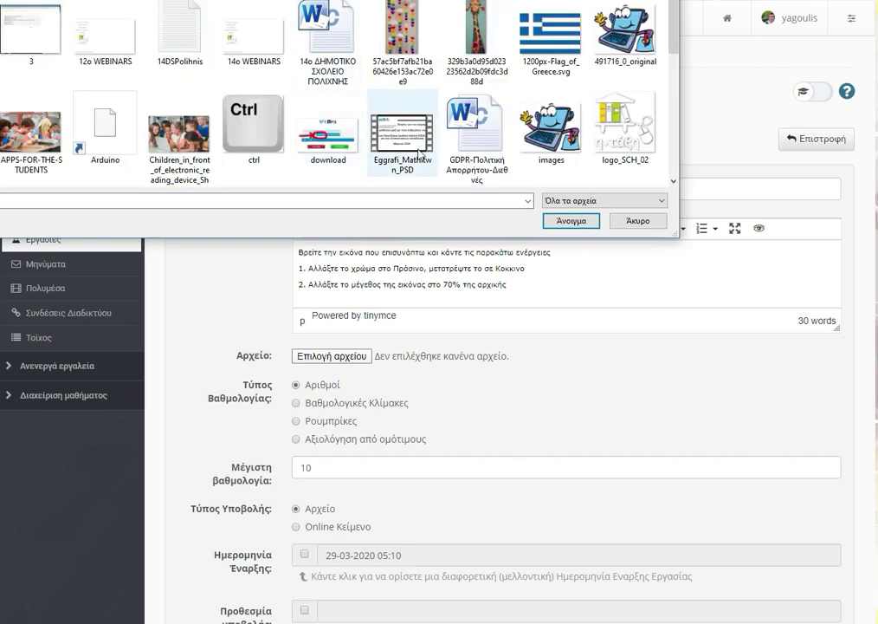
double_click(547, 139)
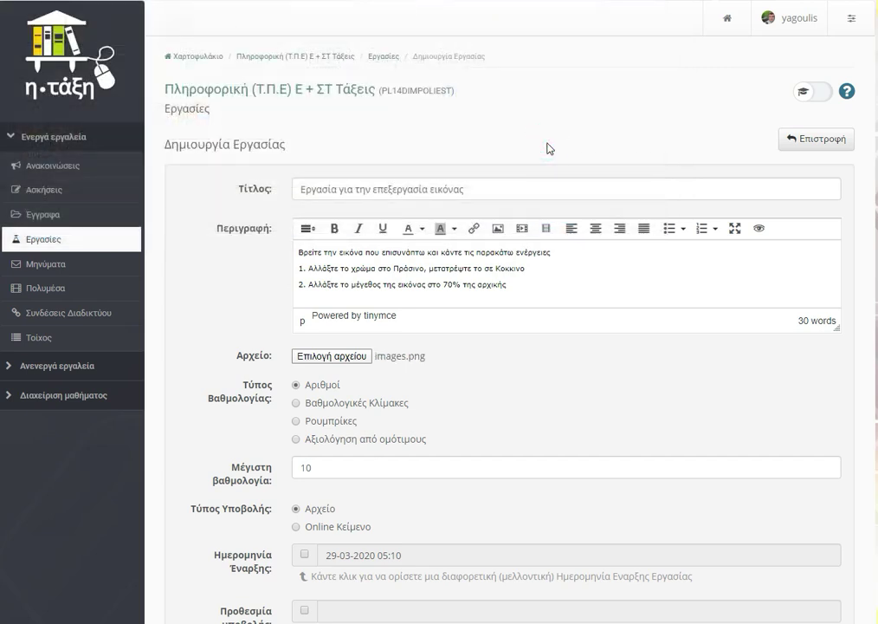
double_click(407, 269)
type("Μπλέ")
scroll(359, 413, "down", 1)
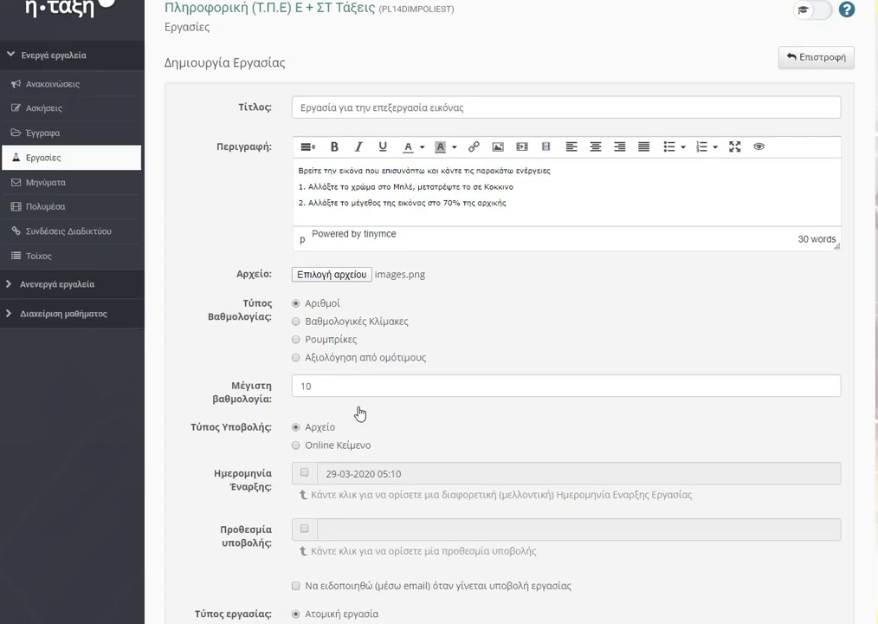
scroll(360, 414, "down", 1)
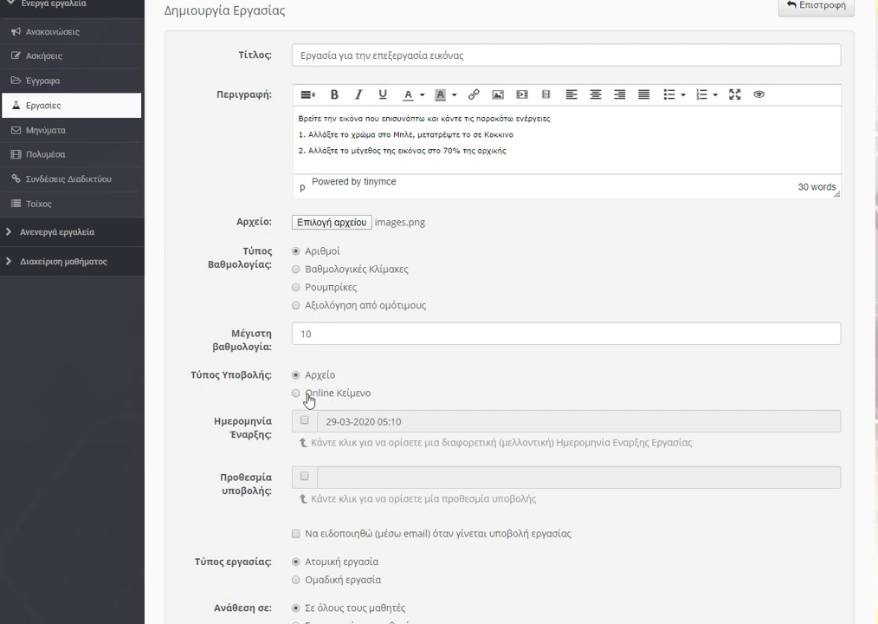
scroll(310, 399, "down", 3)
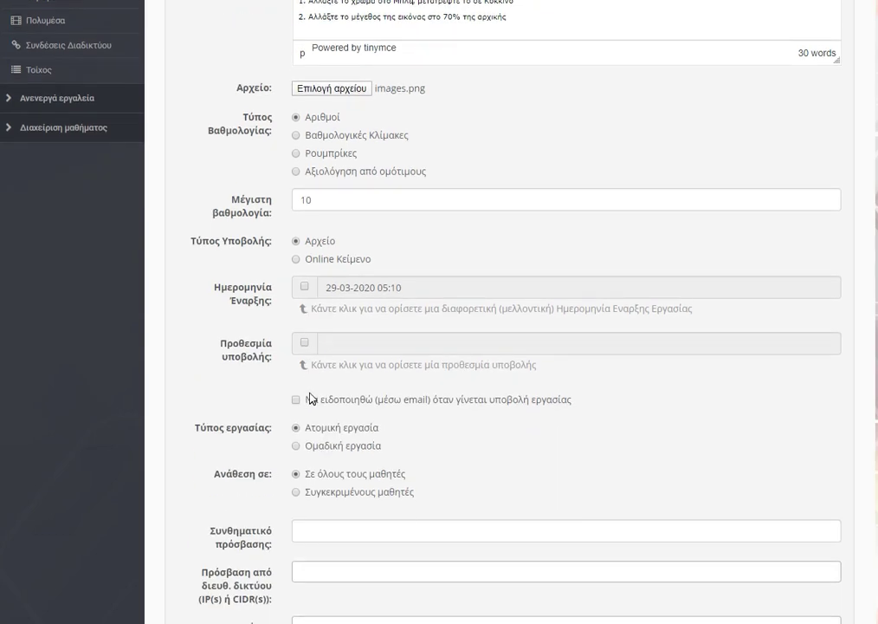
left_click(305, 287)
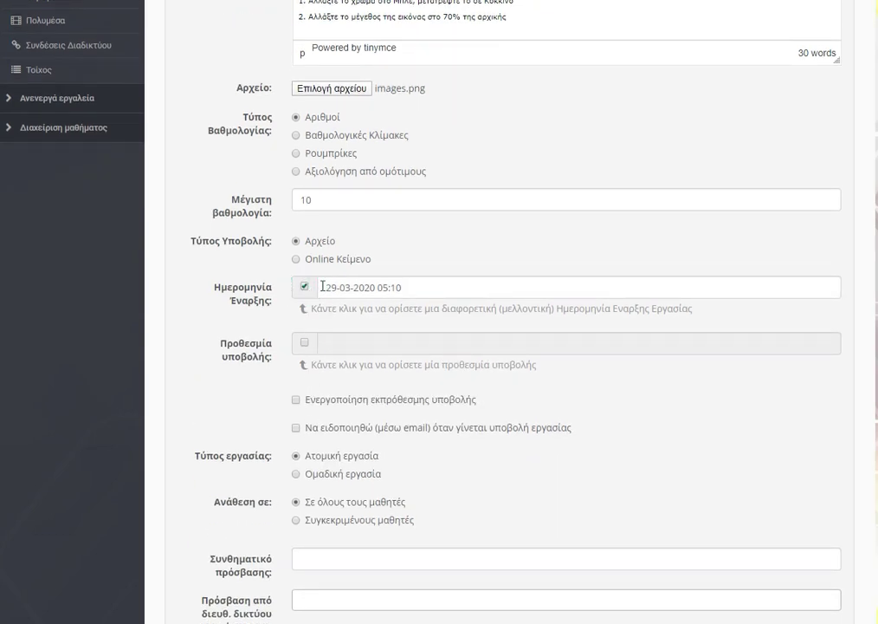
left_click(323, 289)
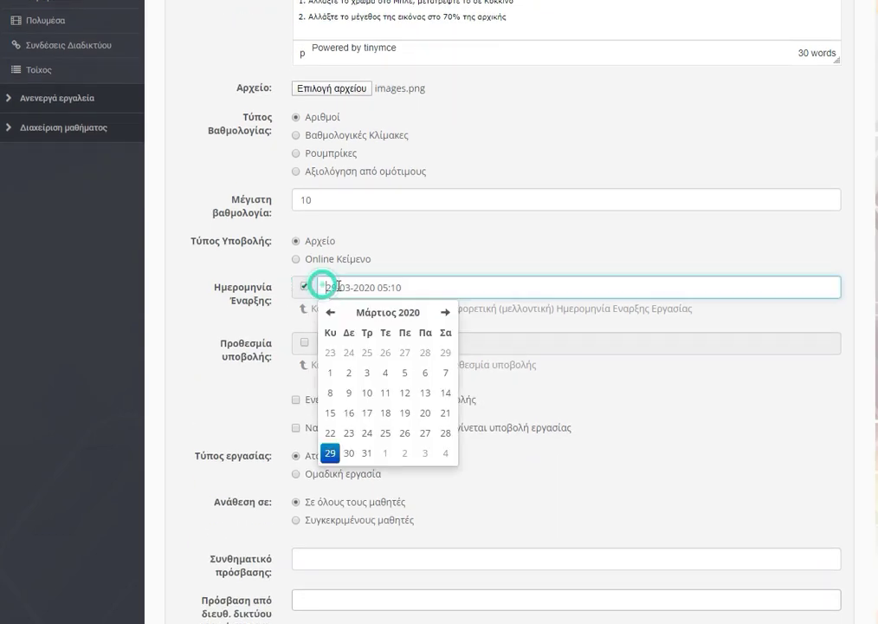
left_click(332, 374)
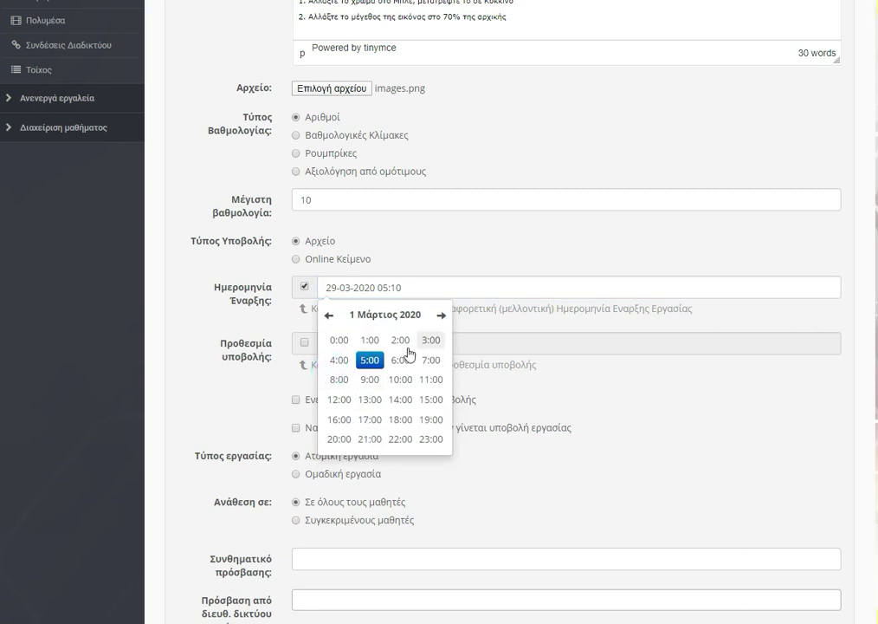
left_click(421, 442)
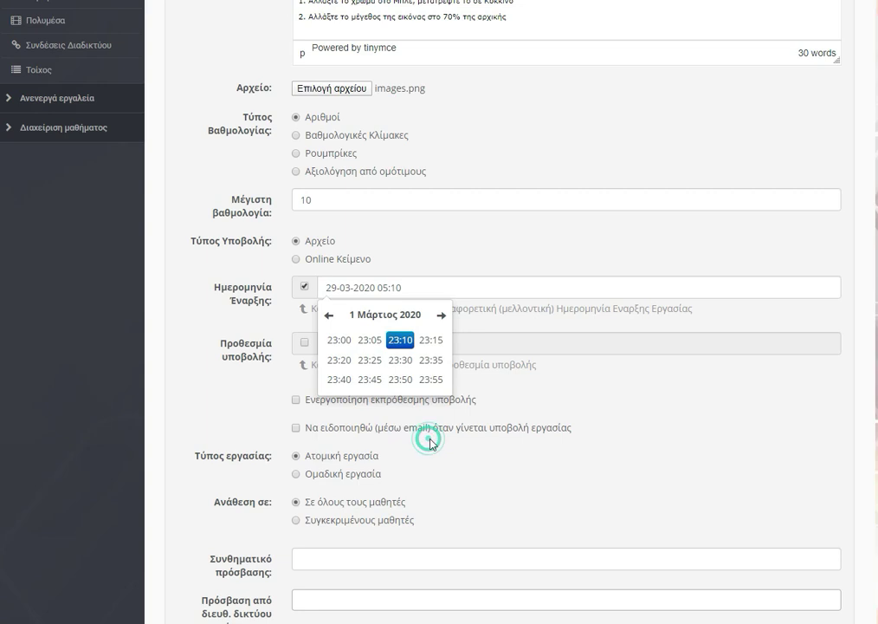
left_click(399, 359)
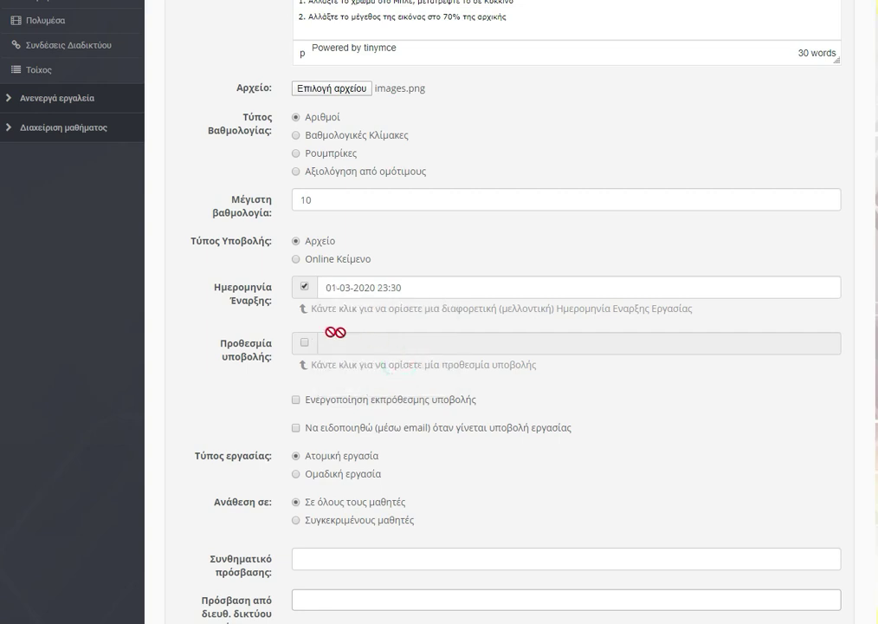
left_click(304, 344)
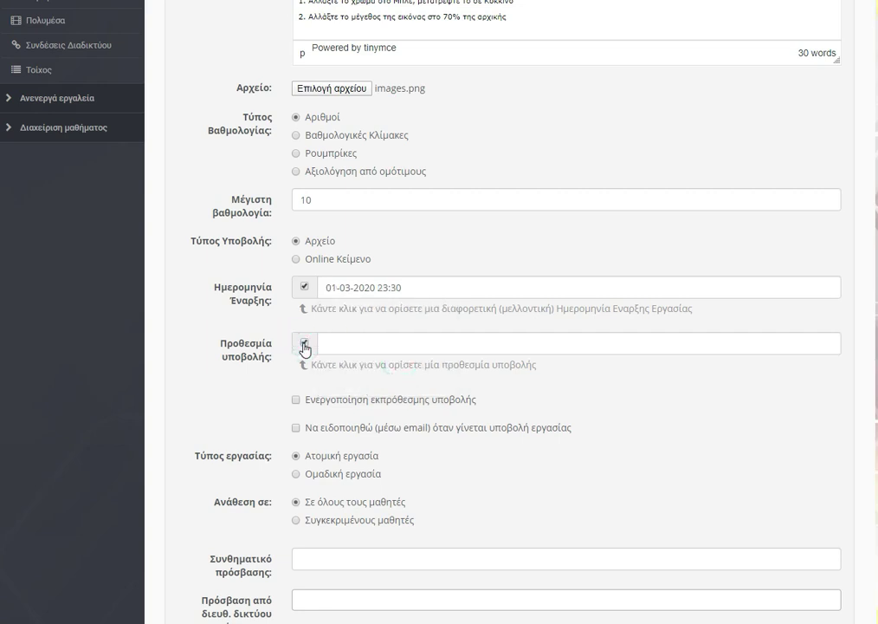
left_click(334, 343)
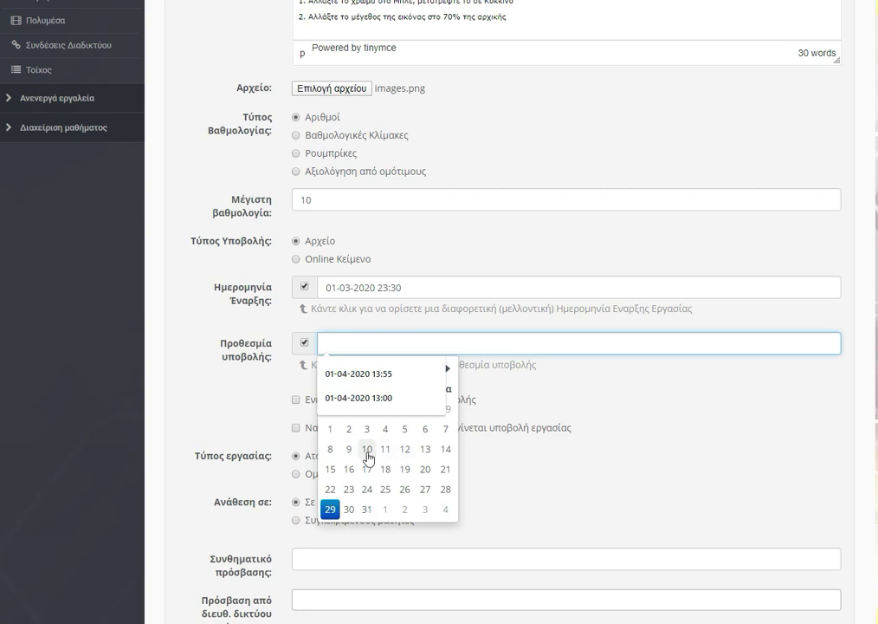
left_click(425, 431)
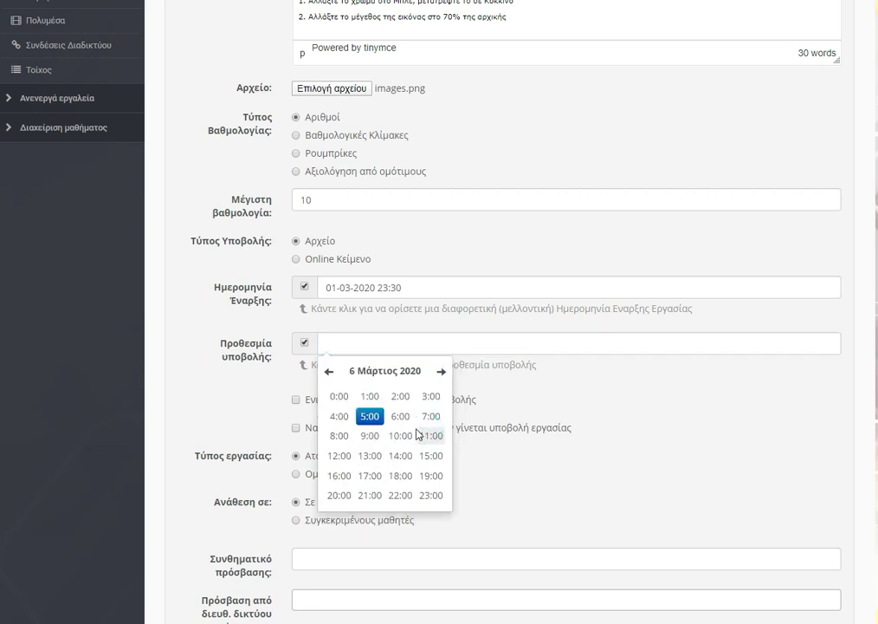
left_click(432, 494)
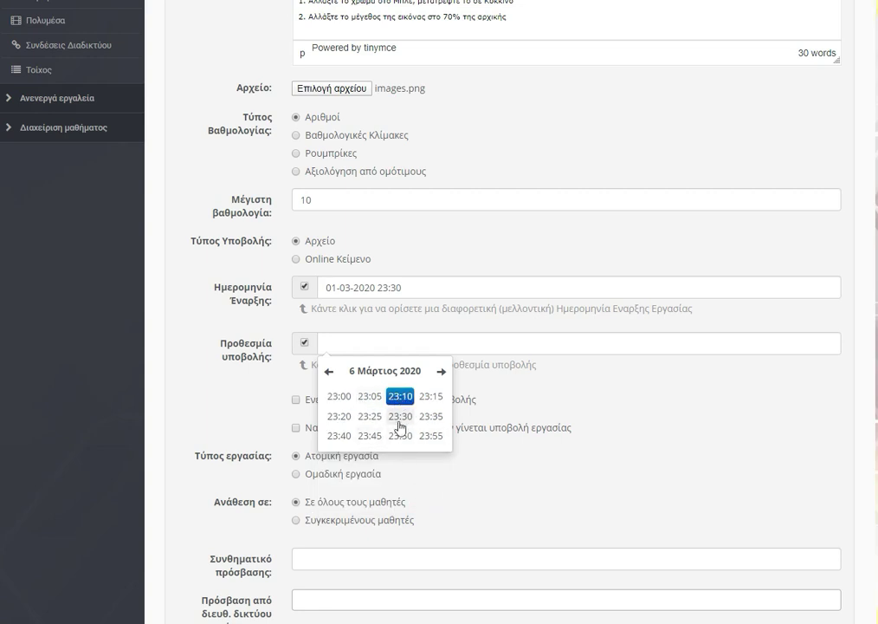
left_click(400, 417)
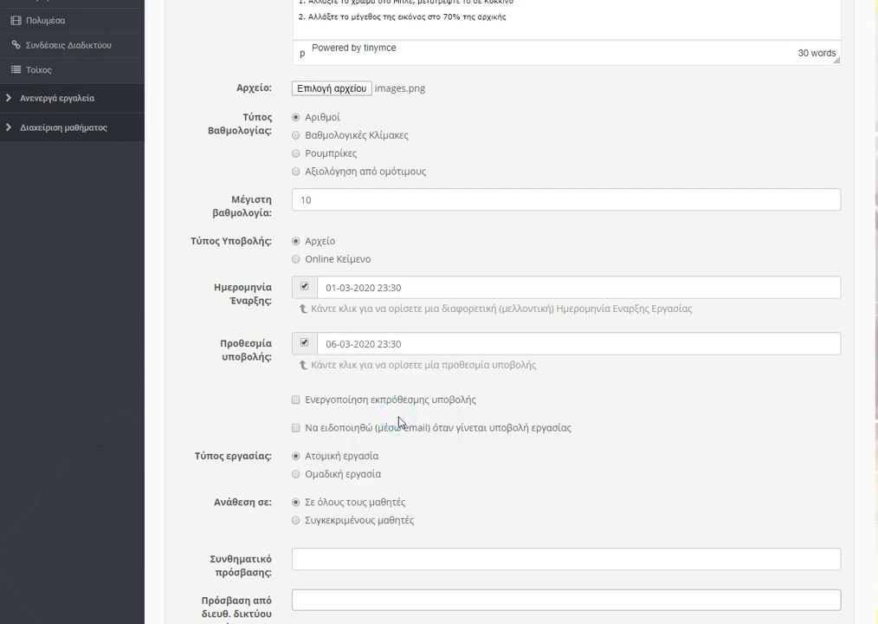
Step: Turn on e-mail notification for assignment submissions and save the new assignment
scroll(400, 422, "down", 3)
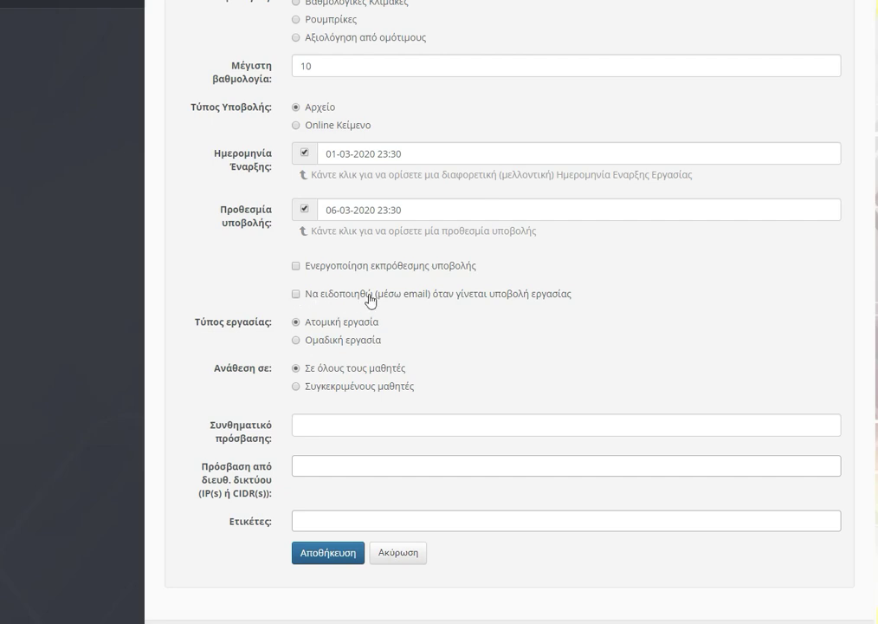
left_click(295, 295)
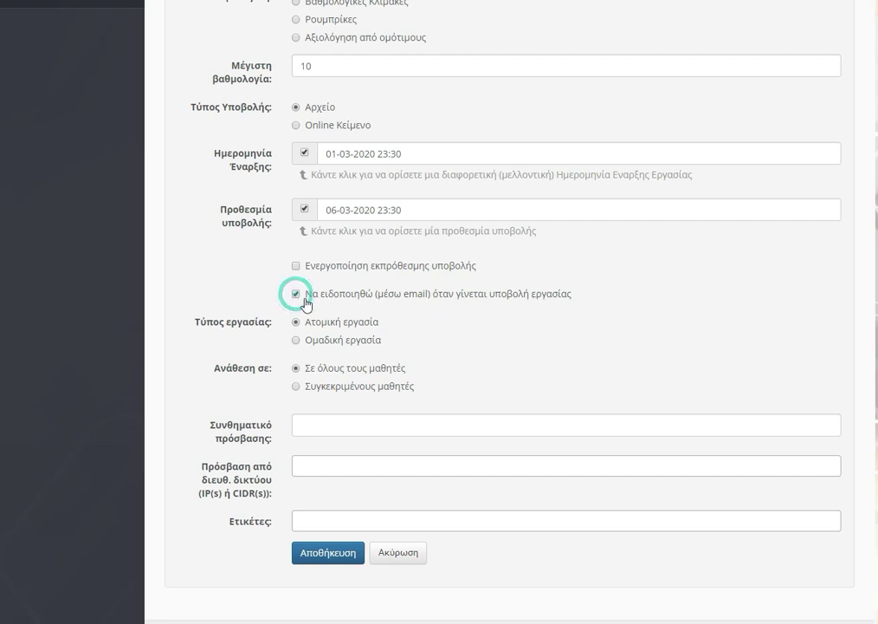
left_click(341, 556)
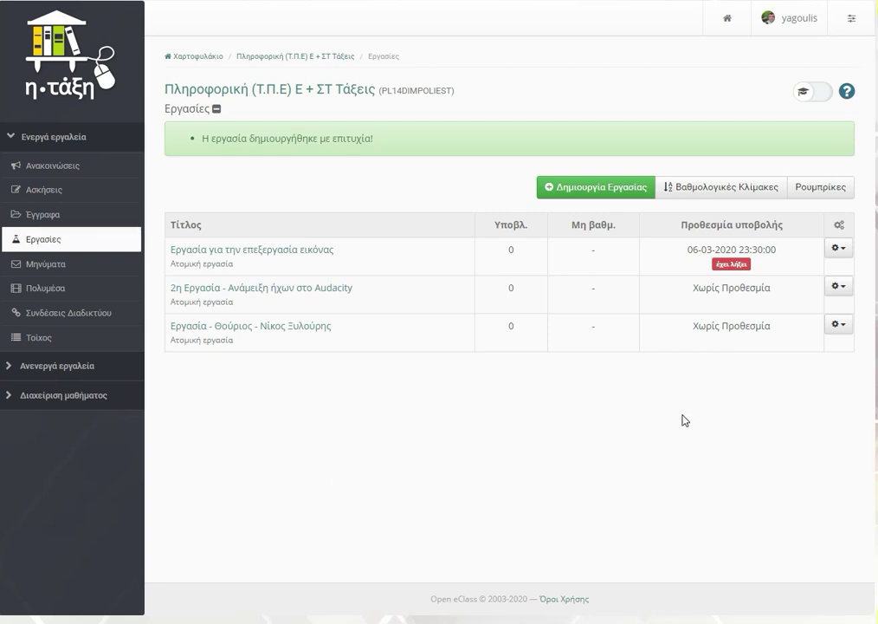
left_click(838, 251)
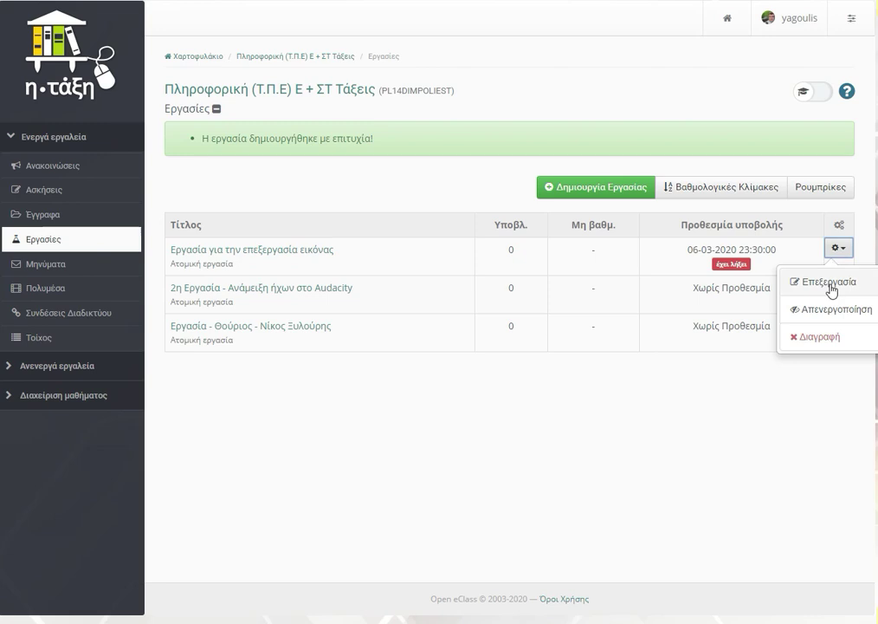
left_click(827, 277)
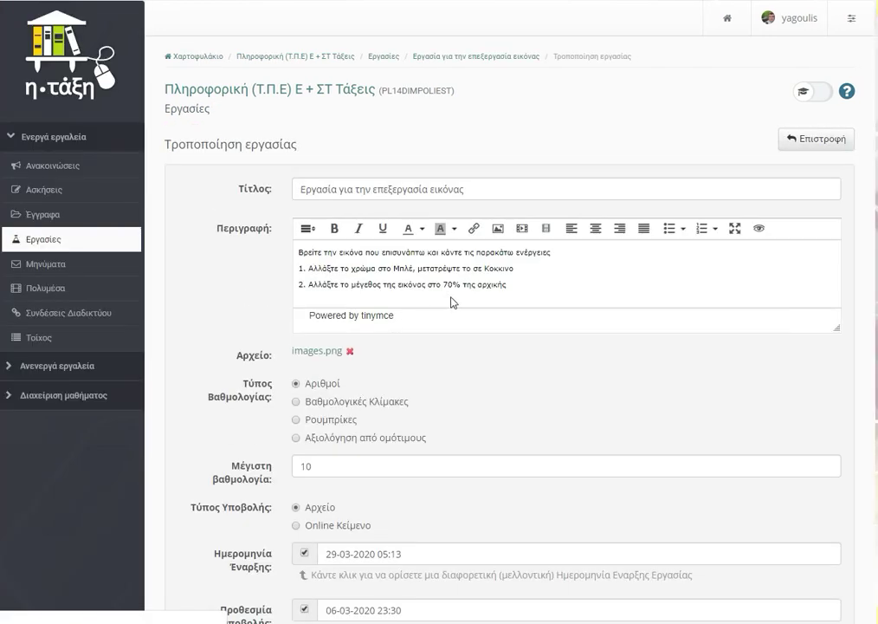
scroll(446, 304, "down", 2)
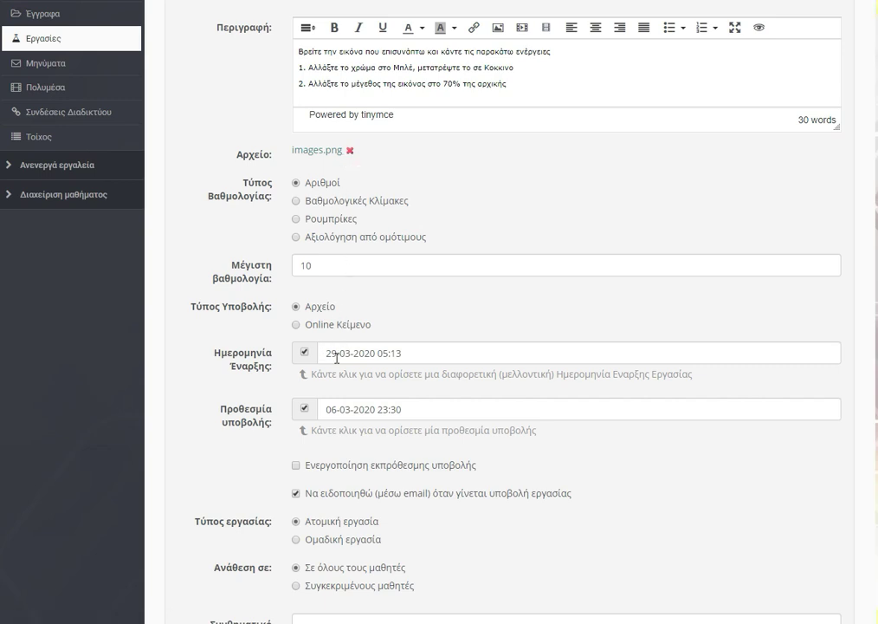
left_click(319, 409)
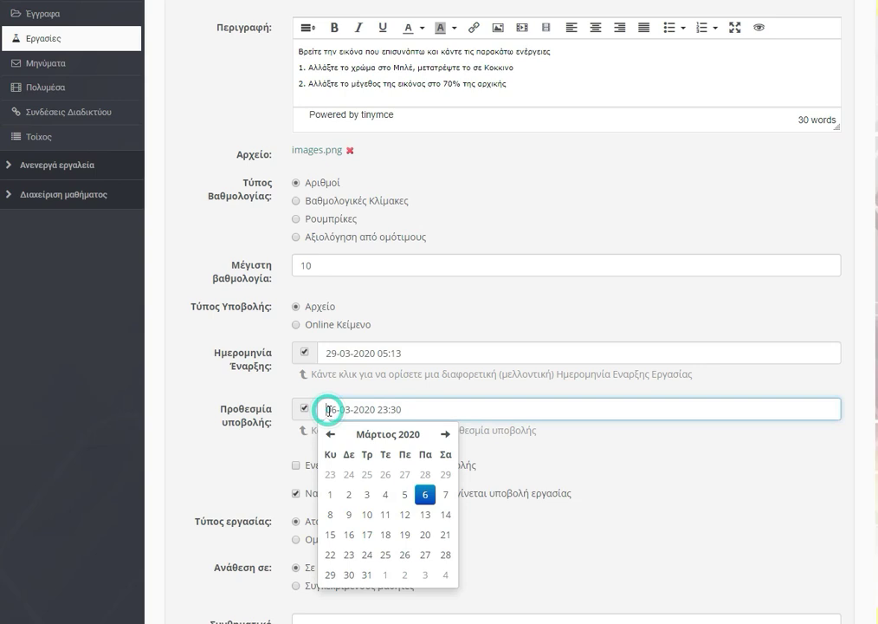
left_click(446, 434)
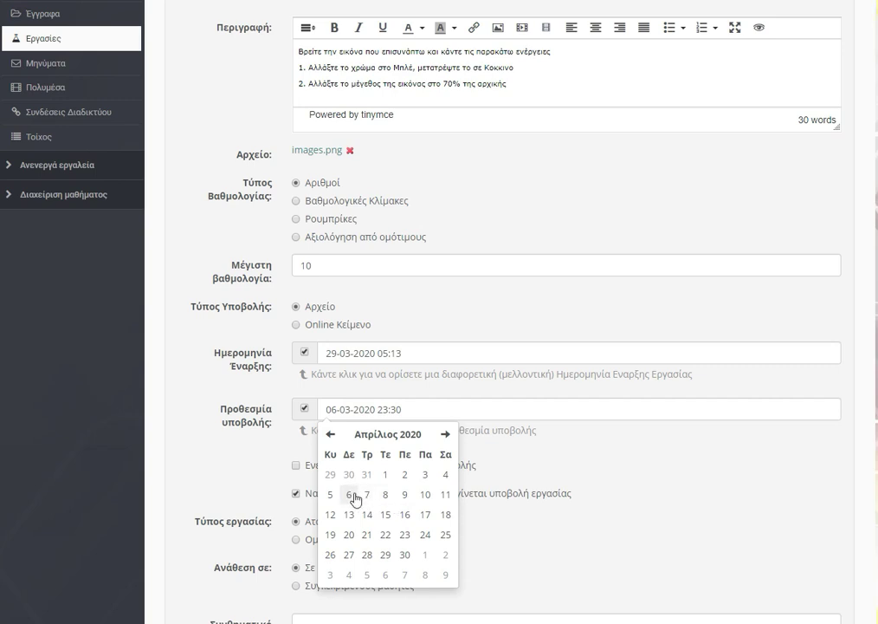
left_click(425, 494)
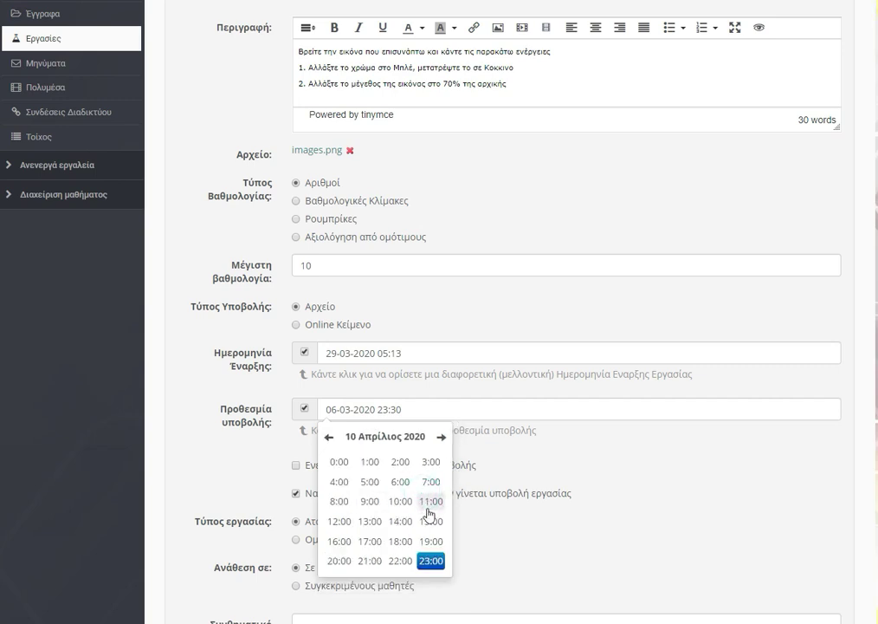
left_click(431, 560)
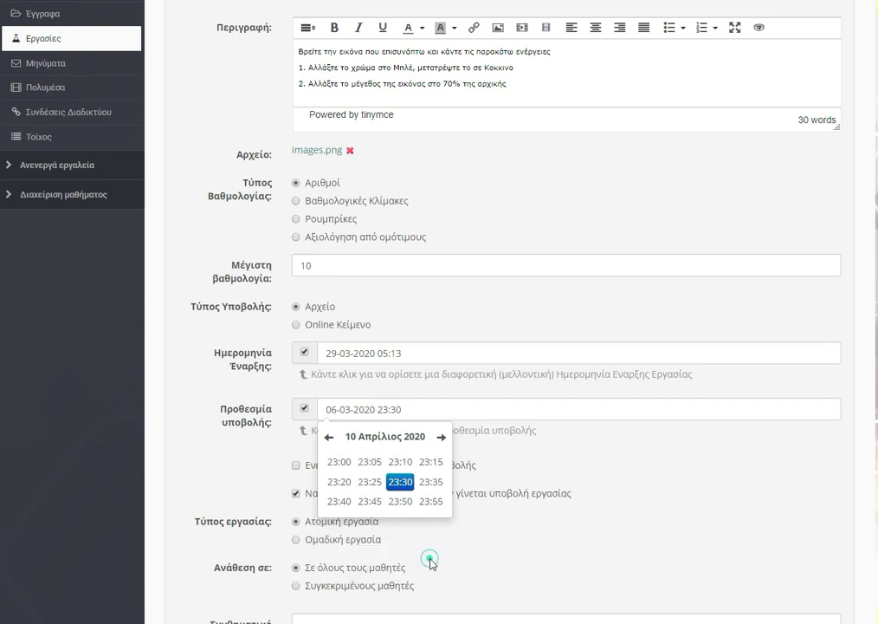
left_click(402, 483)
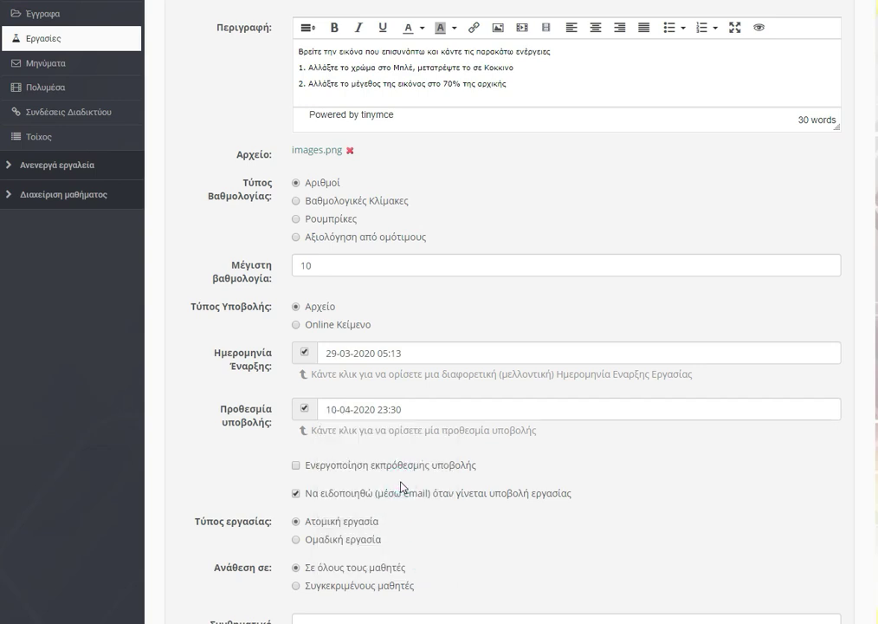
scroll(414, 445, "down", 3)
left_click(342, 522)
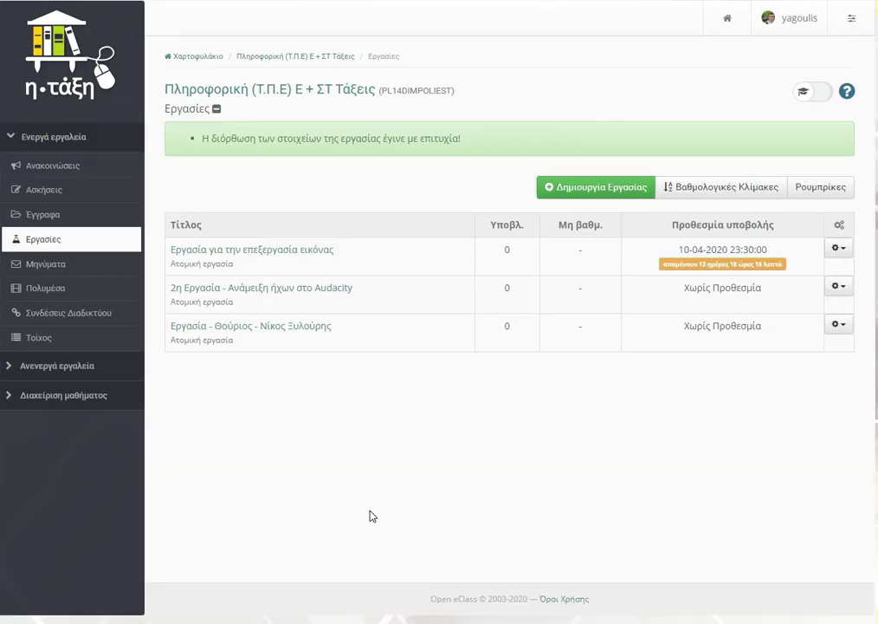
Step: Return to the course's main page and open the unit "5-Ενότητα"
left_click(303, 94)
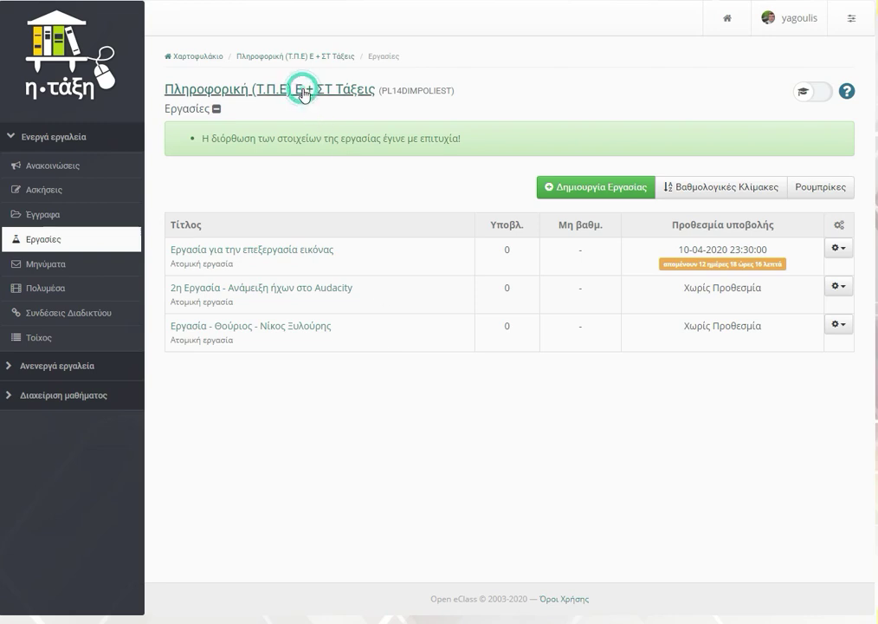
scroll(358, 338, "down", 6)
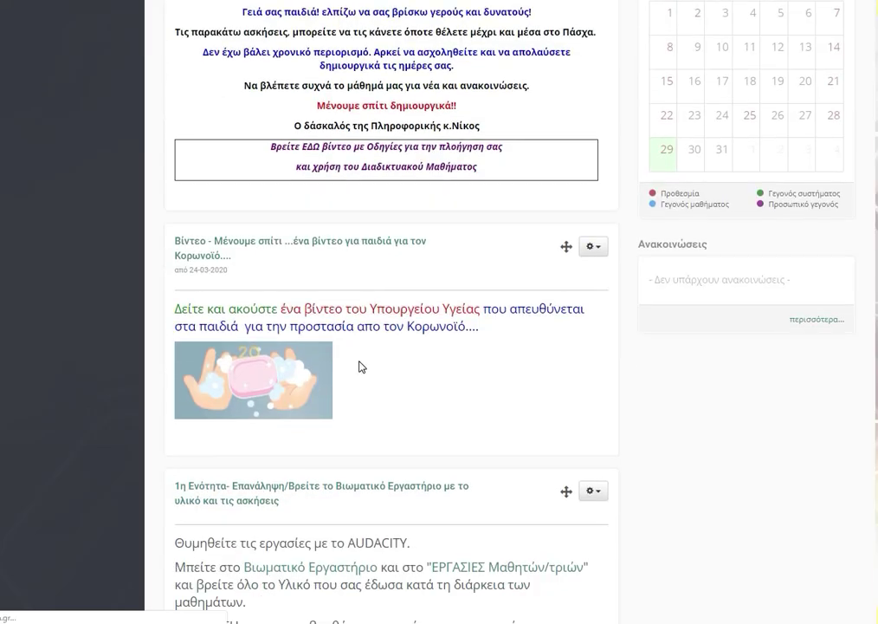
scroll(361, 367, "down", 10)
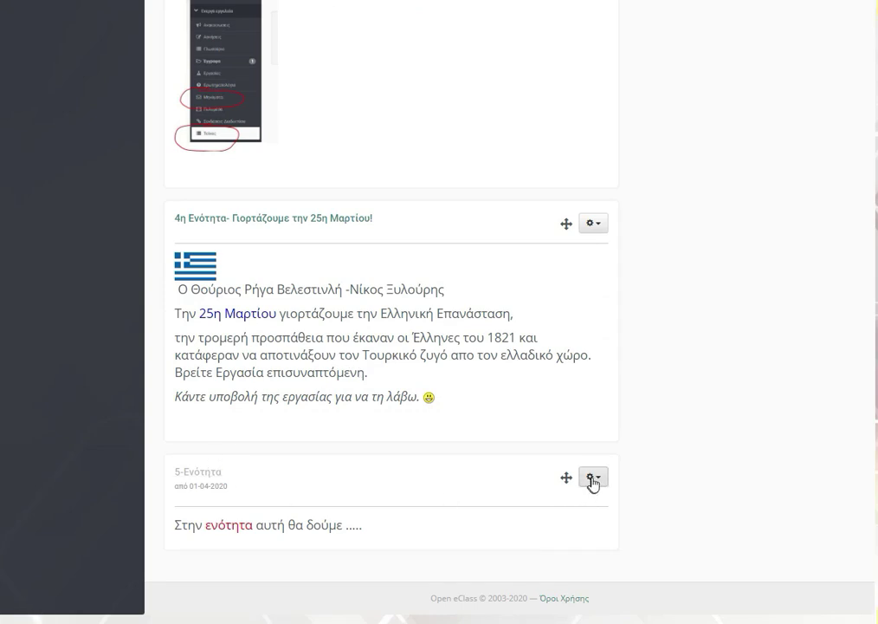
left_click(217, 473)
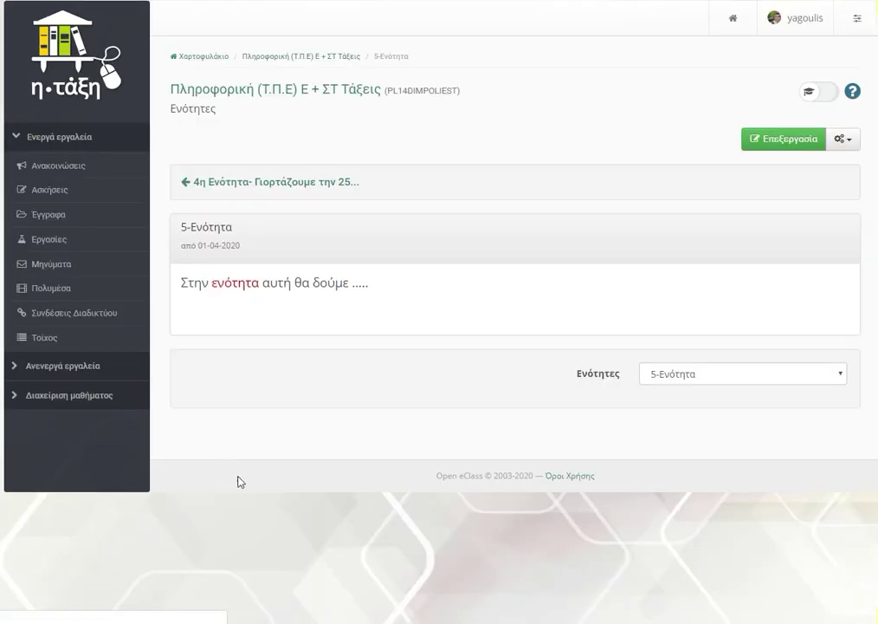
Step: Add the existing assignment "Εργασία για την επεξεργασία εικόνας" to the 5-Ενότητα unit as a resource
left_click(845, 141)
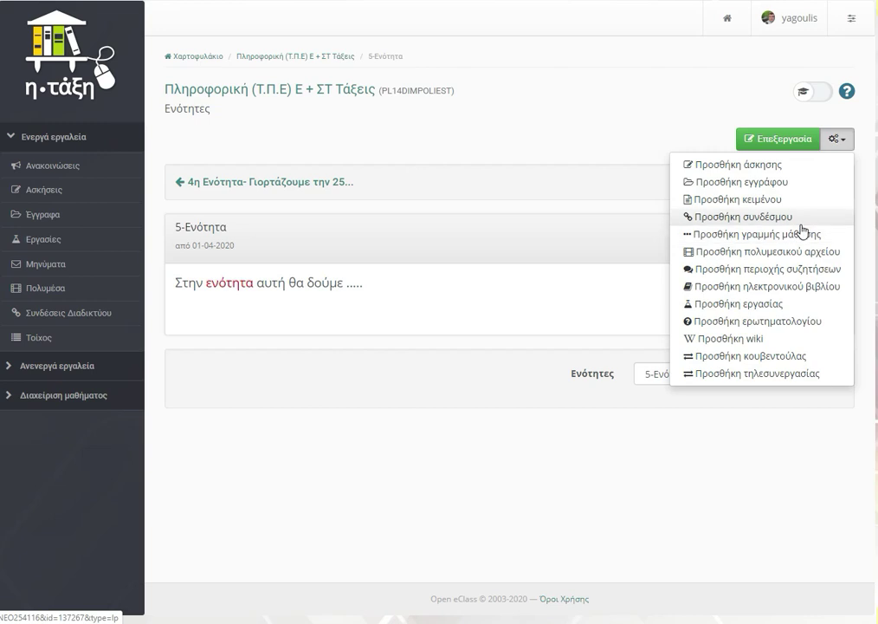
left_click(796, 302)
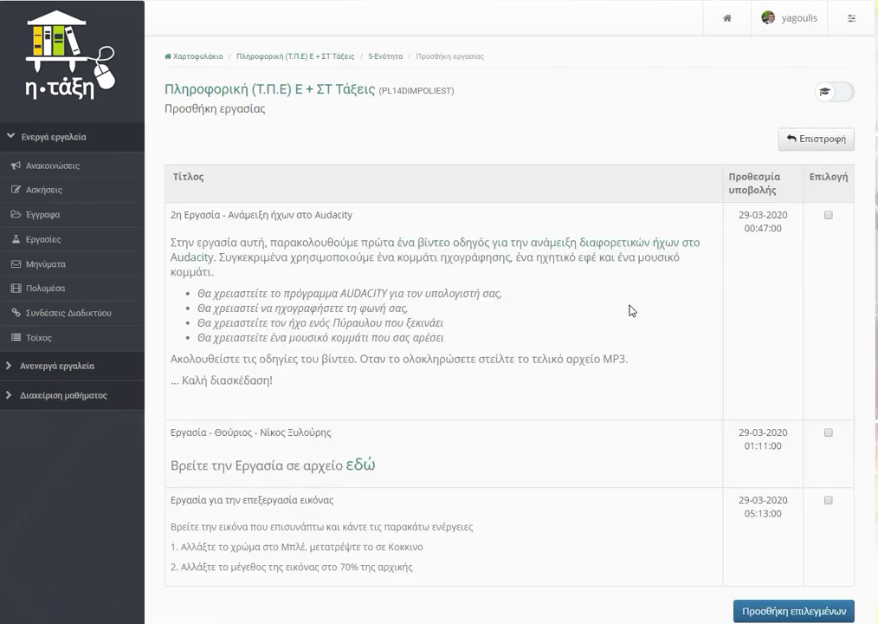
scroll(631, 310, "down", 2)
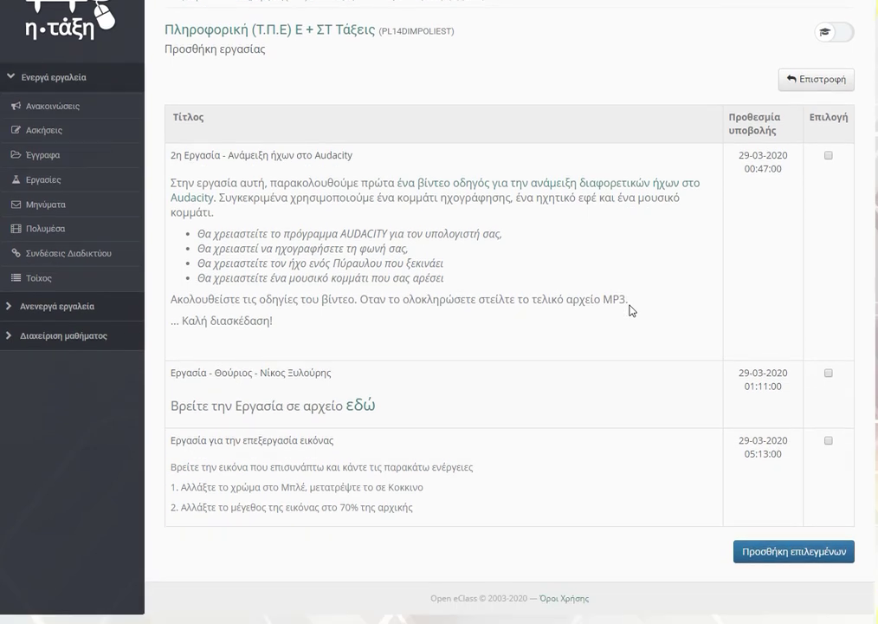
scroll(632, 310, "up", 2)
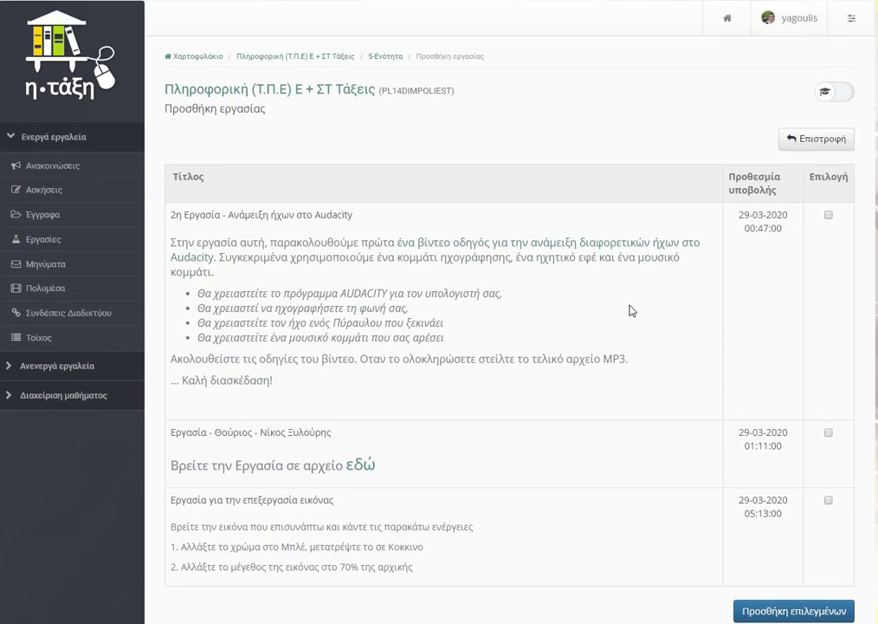
scroll(631, 310, "down", 2)
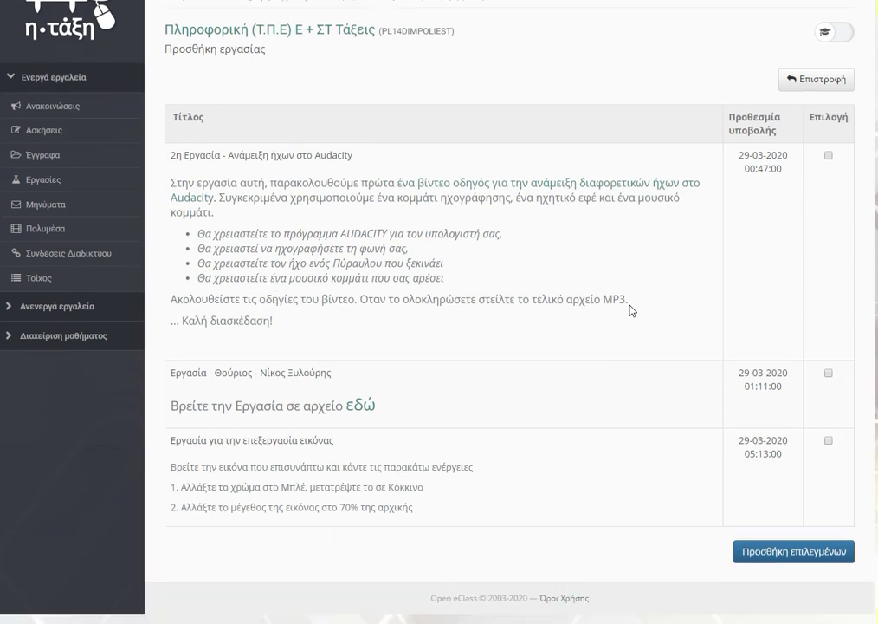
left_click(818, 553)
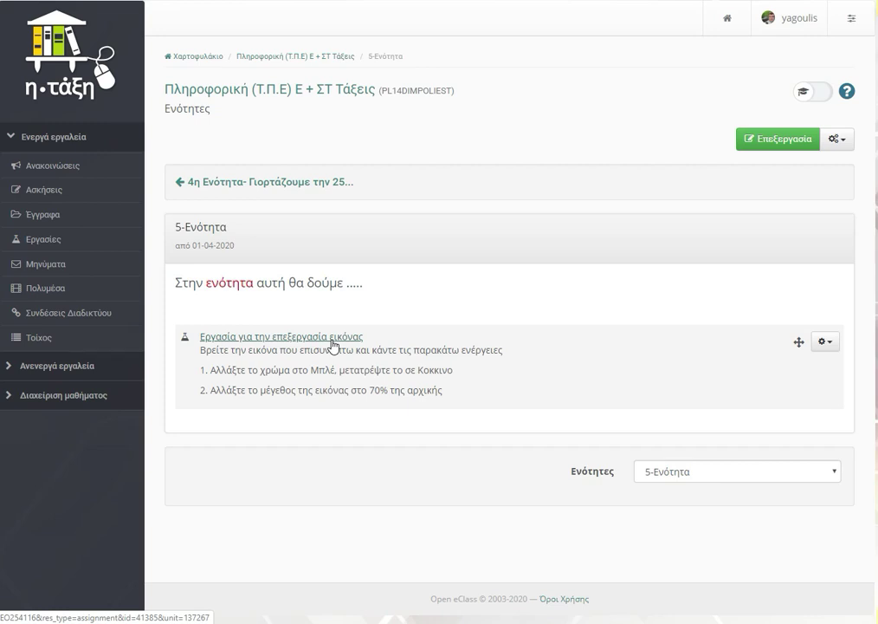
Step: Return to the course's main page and look through its list of units
left_click(247, 97)
scroll(265, 346, "down", 4)
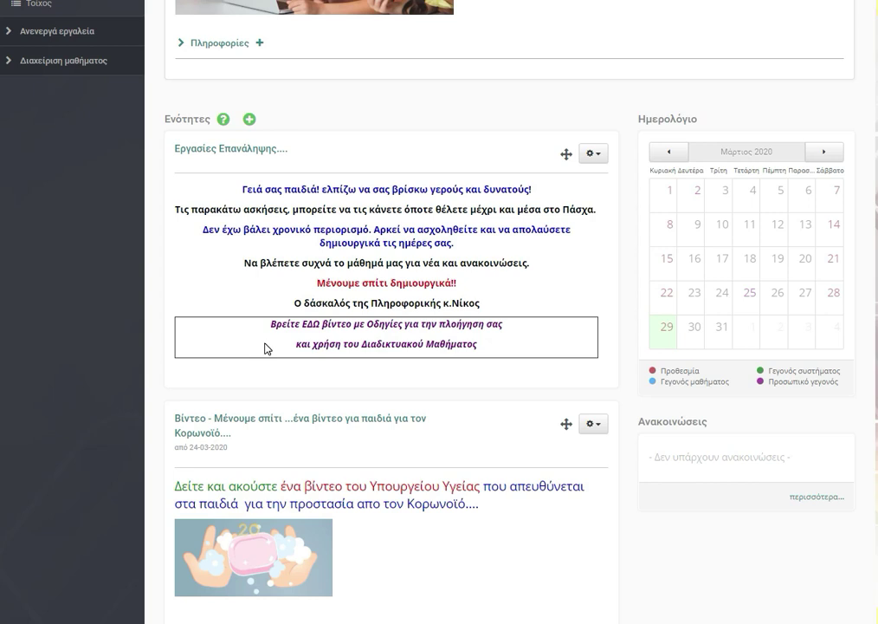
scroll(265, 349, "down", 5)
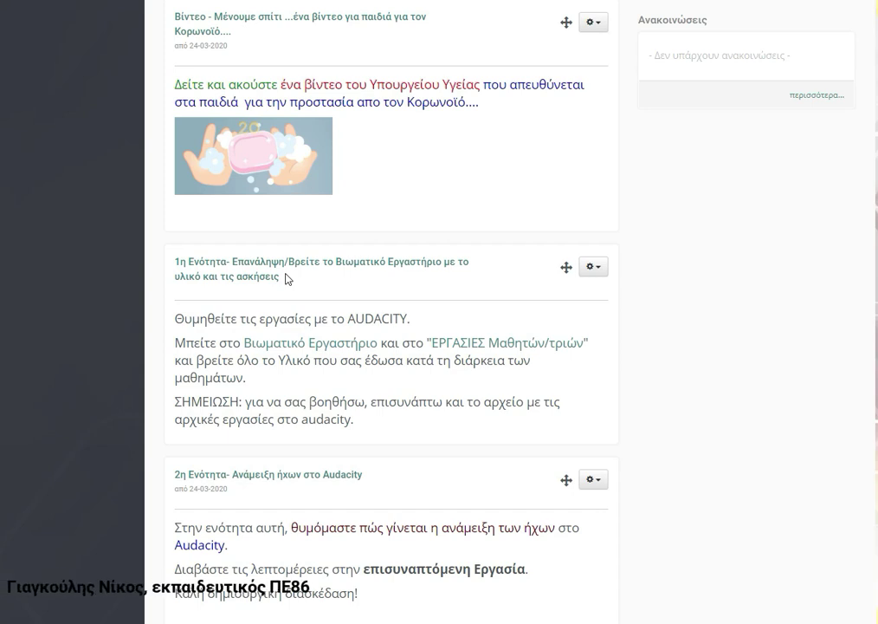
scroll(286, 278, "down", 2)
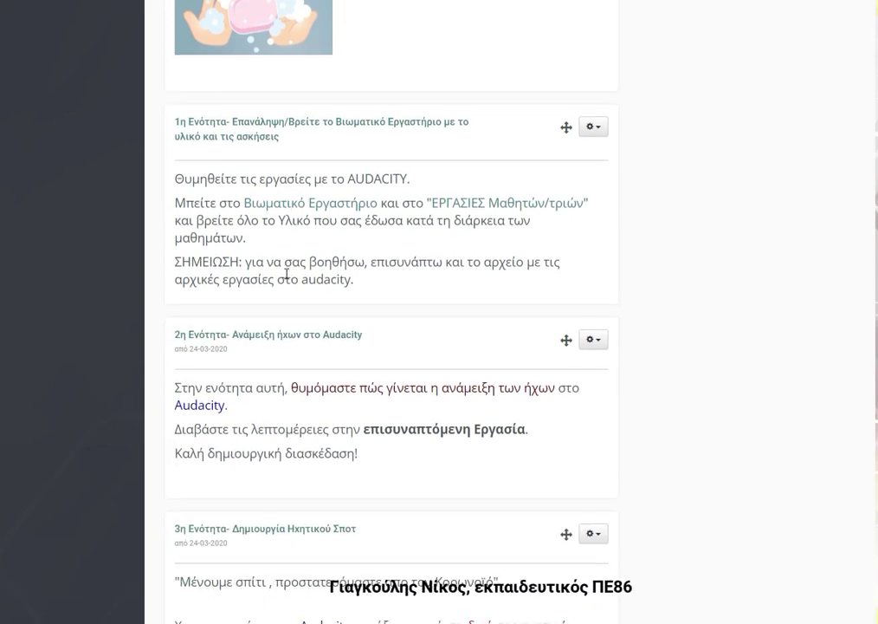
scroll(286, 275, "down", 3)
scroll(260, 232, "up", 2)
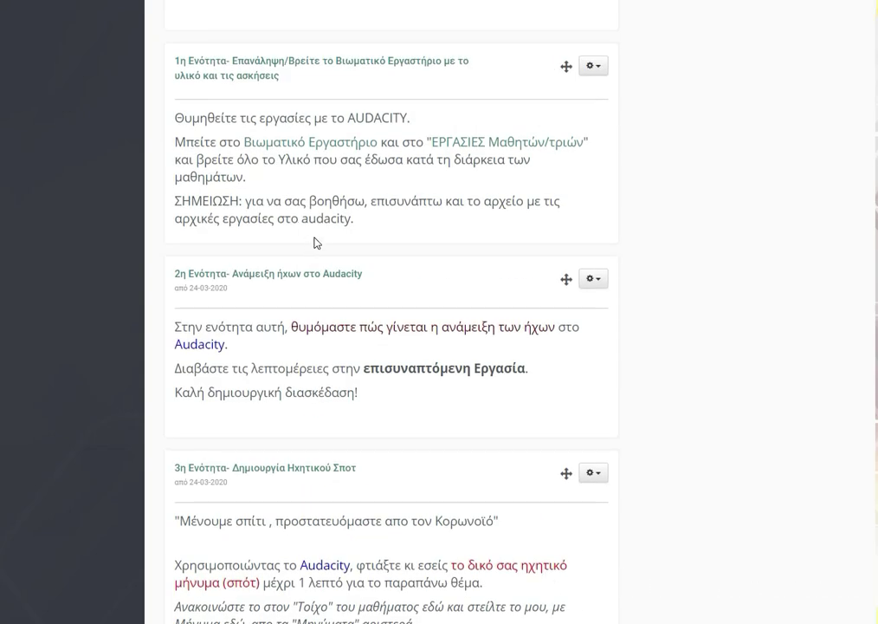
scroll(316, 243, "up", 3)
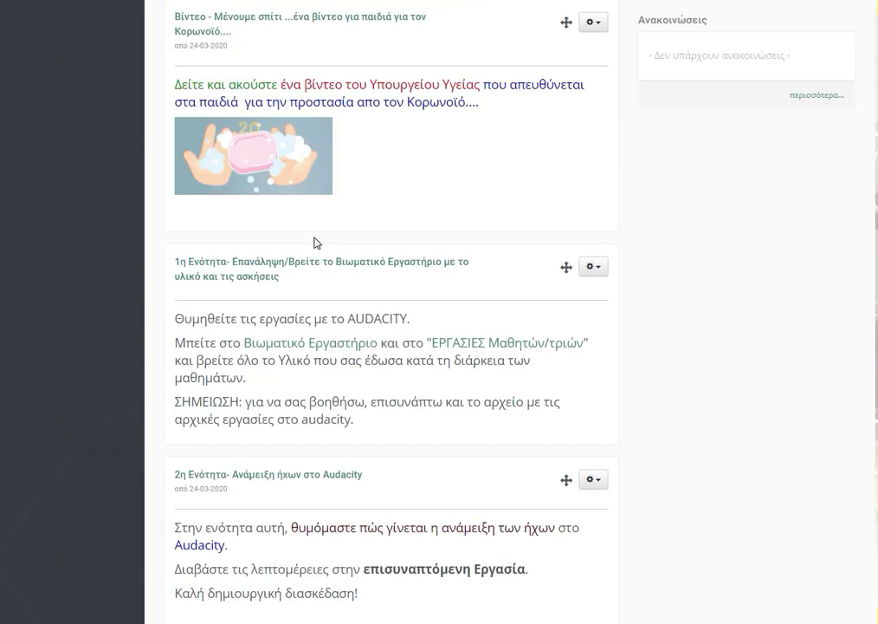
scroll(316, 244, "up", 3)
scroll(316, 243, "up", 3)
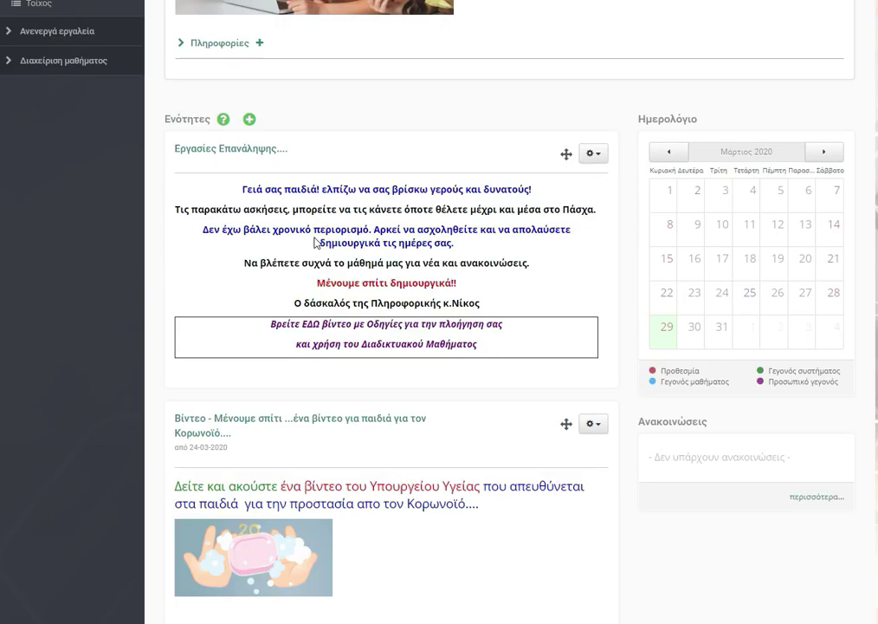